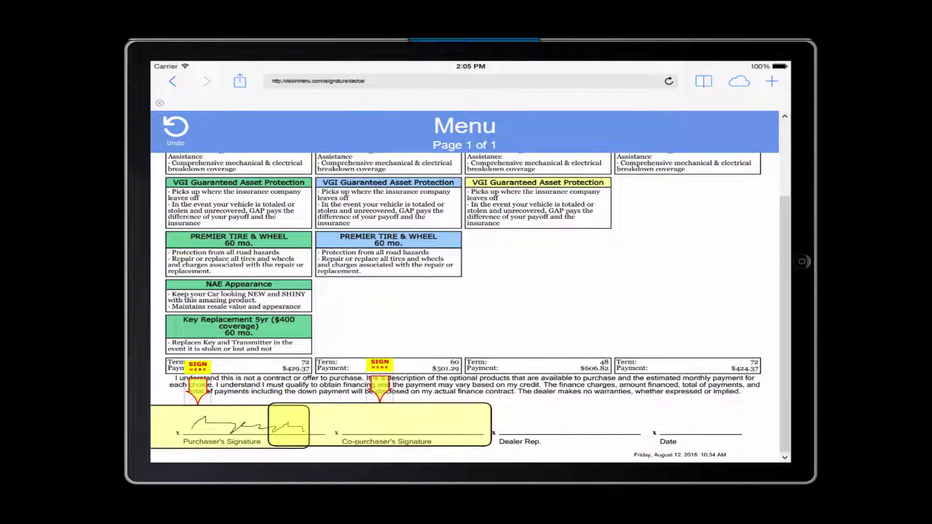
Sign the purchaser's signature line on the Menu, advancing to the Optional Product Disclosure.
{"action": "left_click_drag", "start_coordinate": [356, 431], "coordinate": [481, 424]}
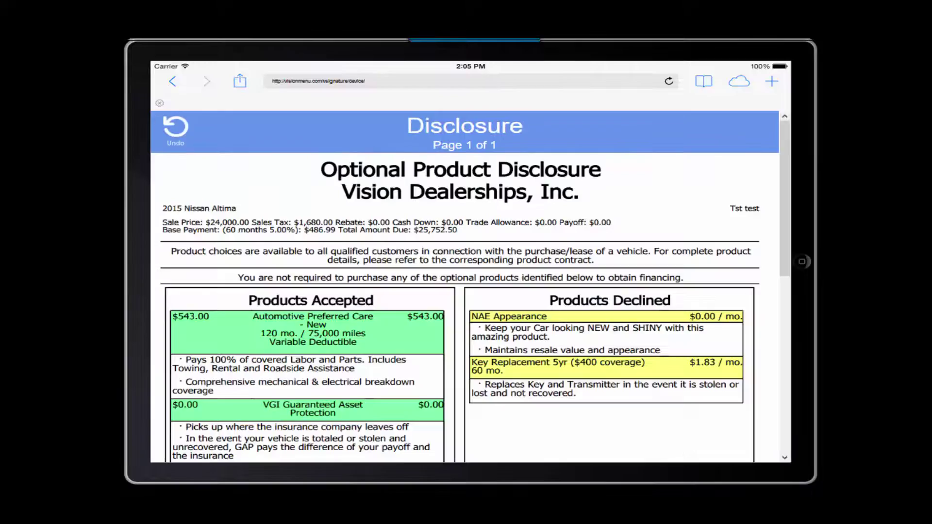
{"action": "scroll", "coordinate": [466, 291], "scroll_direction": "down", "scroll_amount": 10}
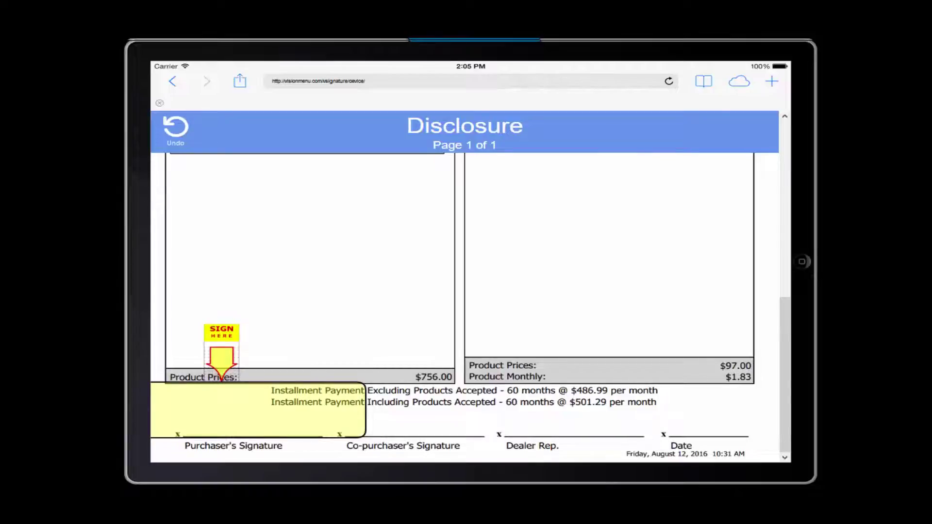
Sign the purchaser's line on the Optional Product Disclosure, bringing up the Premier Tire & Wheel brochure.
{"action": "mouse_move", "coordinate": [172, 423]}
{"action": "left_mouse_down"}
{"action": "mouse_move", "coordinate": [207, 416]}
{"action": "mouse_move", "coordinate": [306, 431]}
{"action": "left_mouse_up"}
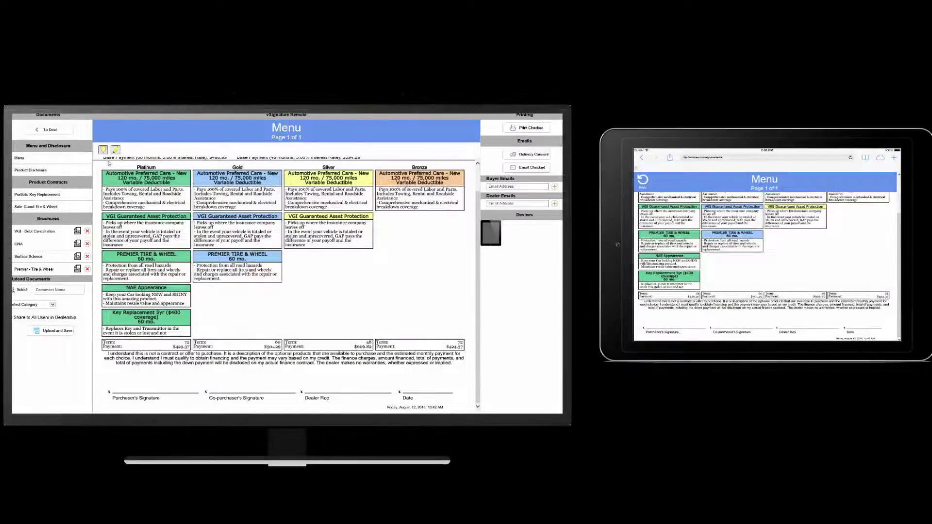
Place a SIGN HERE request on the Menu's purchaser line and sign it from the customer's tablet.
{"action": "left_click_drag", "start_coordinate": [104, 155], "coordinate": [133, 343]}
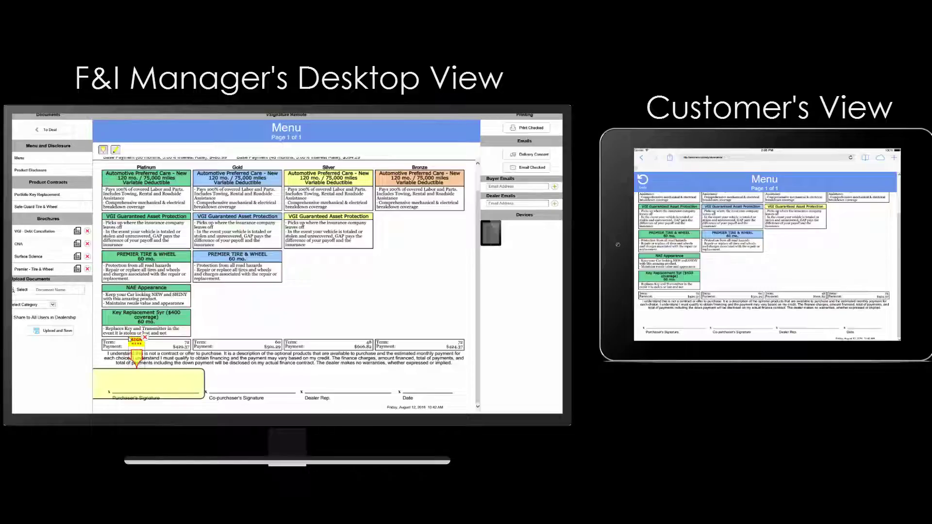
{"action": "left_click_drag", "start_coordinate": [133, 346], "coordinate": [137, 361]}
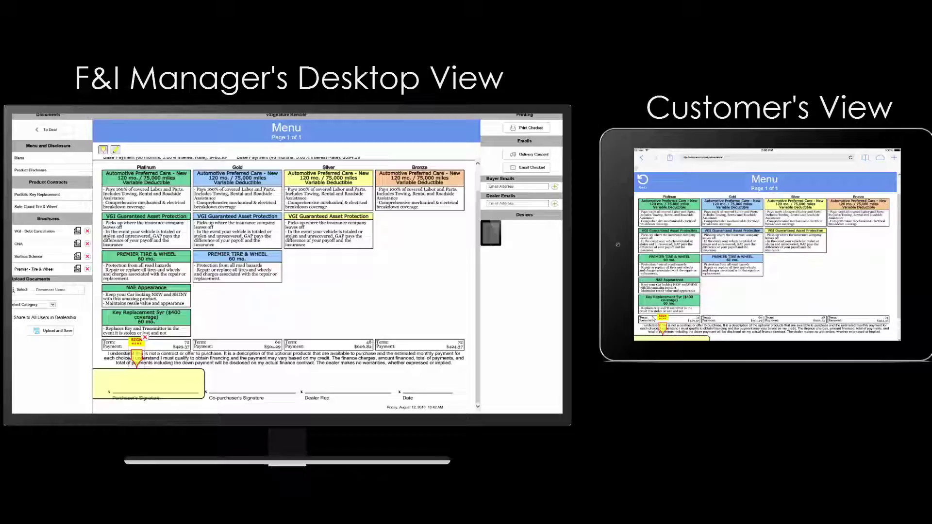
{"action": "left_click_drag", "start_coordinate": [656, 321], "coordinate": [694, 325]}
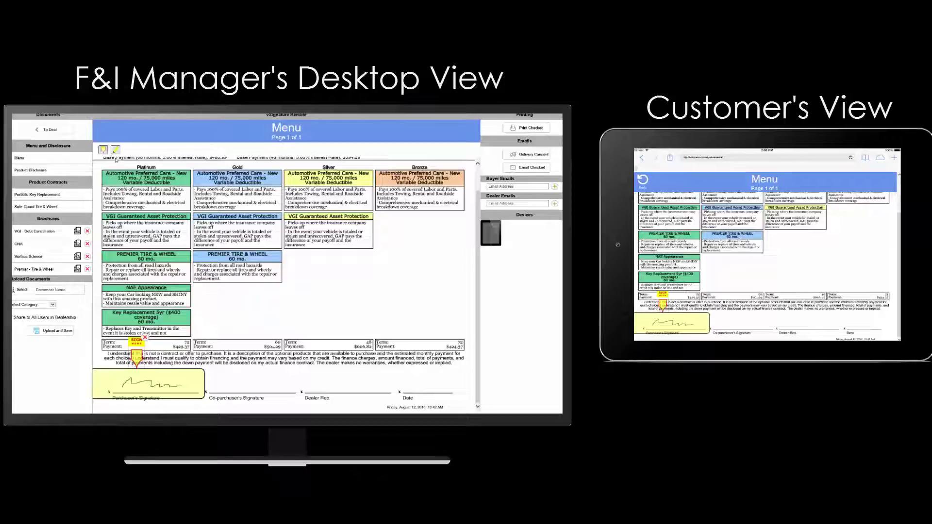
Place a second SIGN HERE request on the Menu's co-purchaser signature line.
{"action": "left_click_drag", "start_coordinate": [105, 151], "coordinate": [222, 294]}
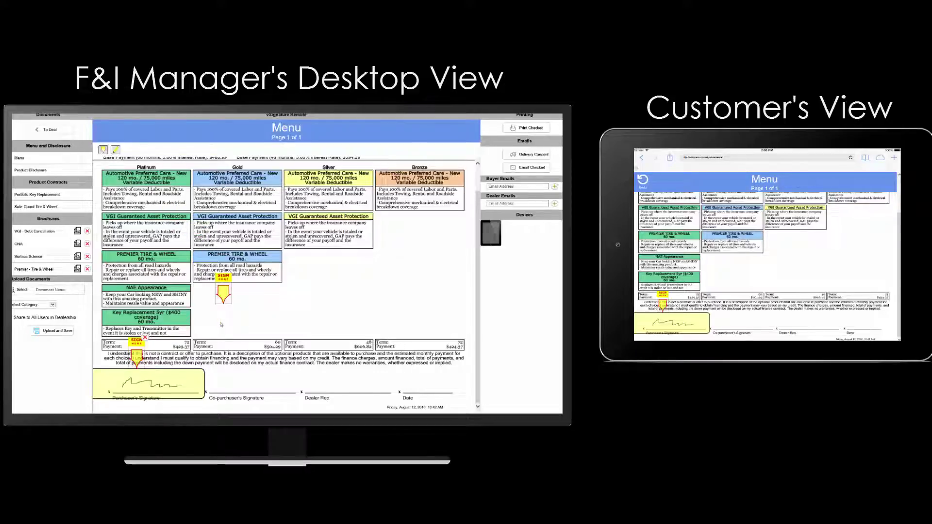
{"action": "left_click_drag", "start_coordinate": [223, 295], "coordinate": [247, 348]}
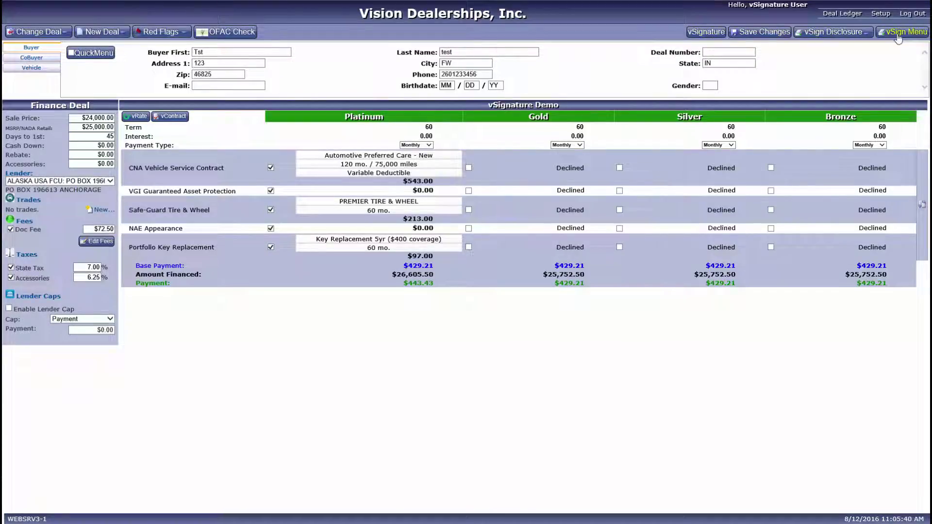
Open the vSignature Remote documents page for this deal via vSign Menu.
{"action": "left_click", "coordinate": [706, 33]}
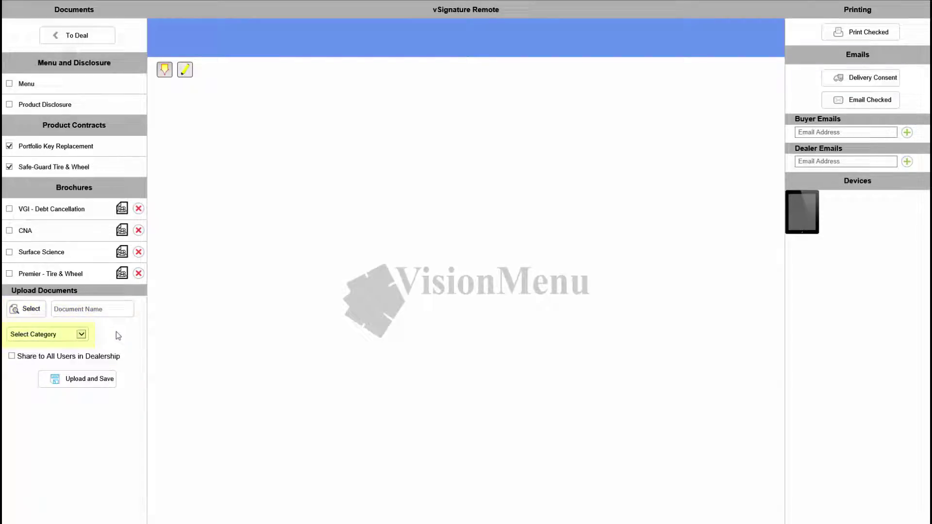
Review the Select Category list without choosing, then load the Menu document in the remote viewer.
{"action": "left_click", "coordinate": [82, 334]}
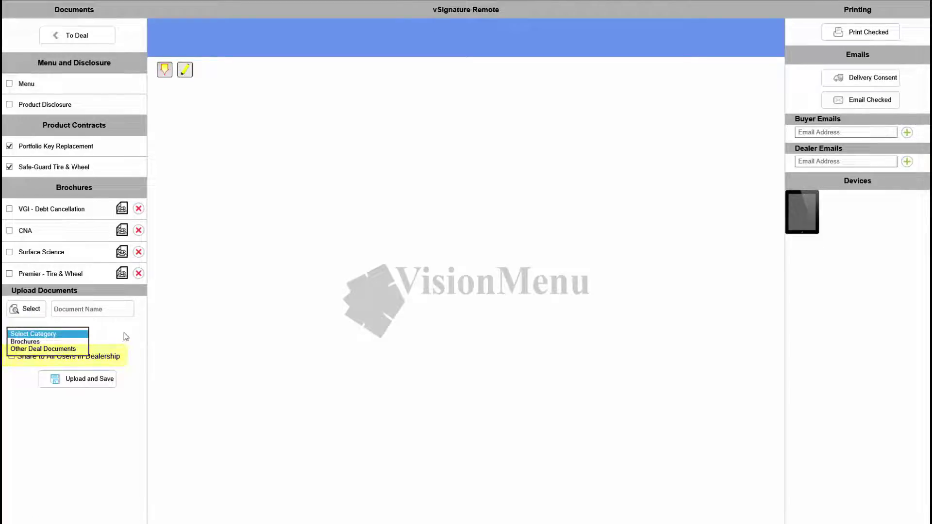
{"action": "left_click", "coordinate": [124, 333]}
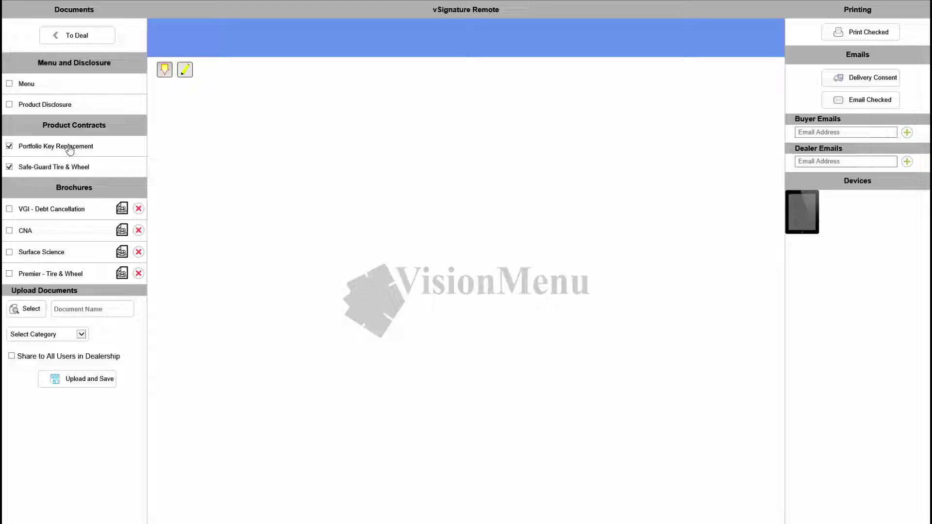
{"action": "left_click", "coordinate": [27, 85]}
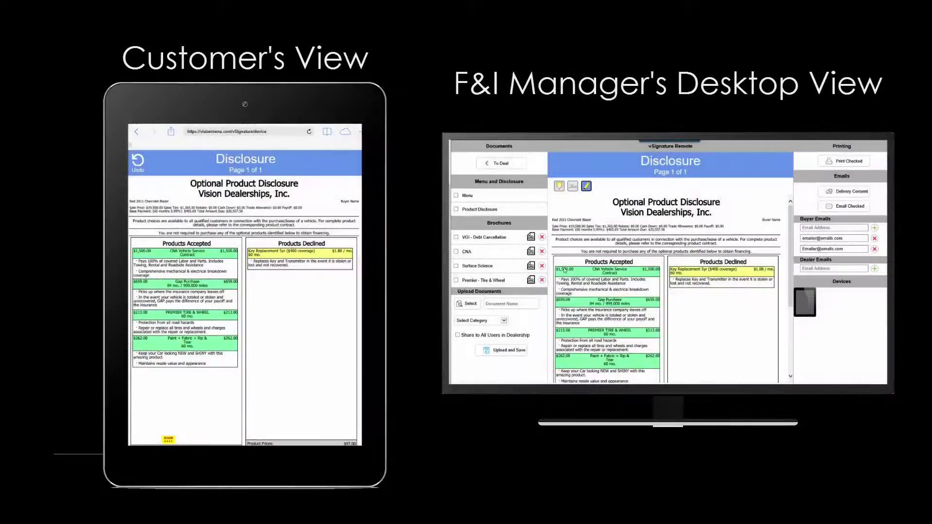
Highlight 'Pays 100% of covered Labor and Parts' and mark 'Protection from all road hazards' with the pen.
{"action": "left_click_drag", "start_coordinate": [557, 280], "coordinate": [645, 286]}
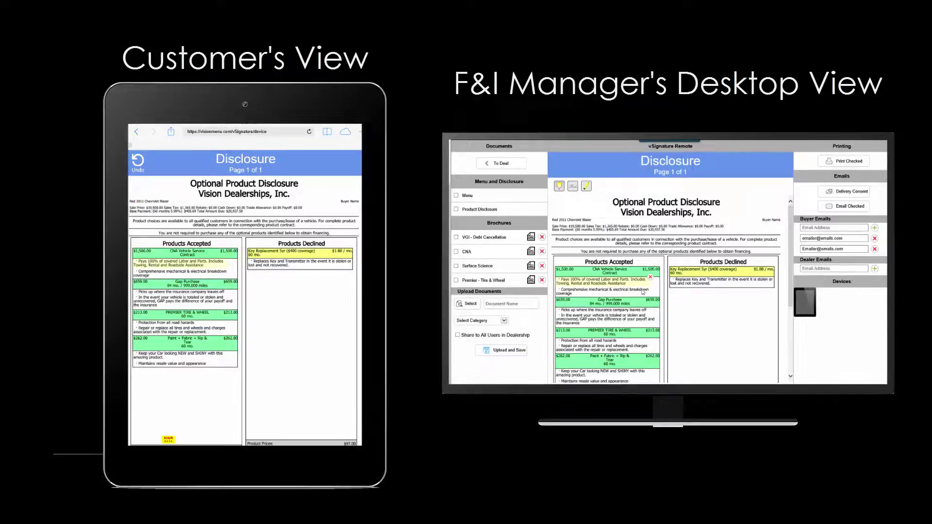
{"action": "left_click", "coordinate": [587, 186]}
{"action": "left_click", "coordinate": [587, 188]}
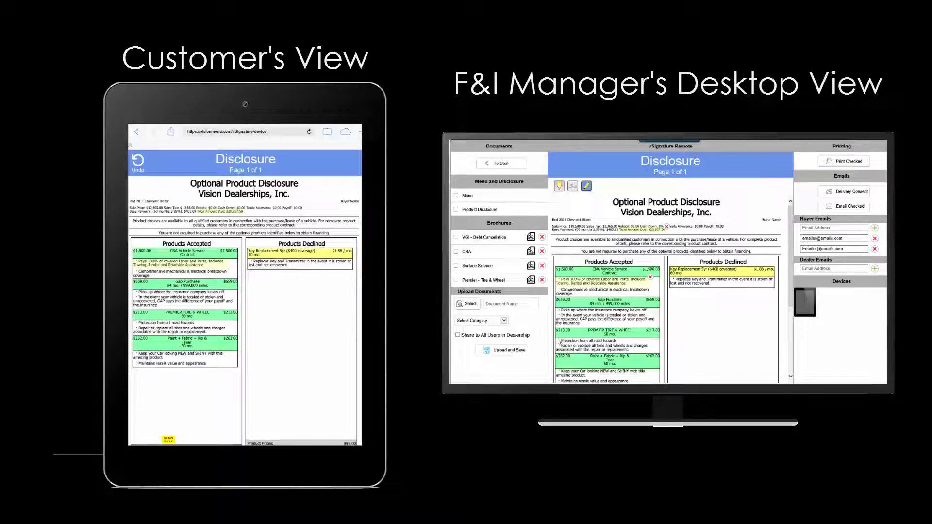
{"action": "left_click_drag", "start_coordinate": [559, 344], "coordinate": [618, 345]}
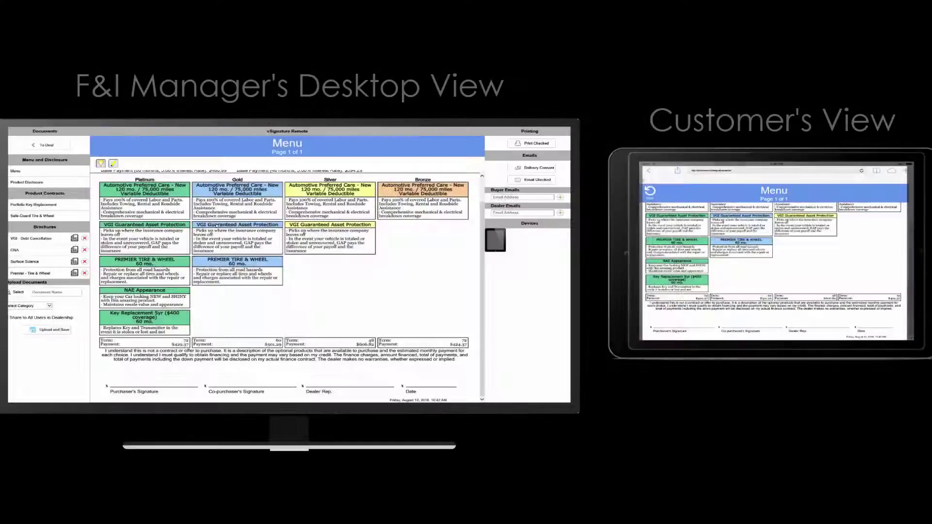
Request the purchaser's signature on the Menu, receive it from the iPad, then flag the co-purchaser line.
{"action": "left_click", "coordinate": [101, 164]}
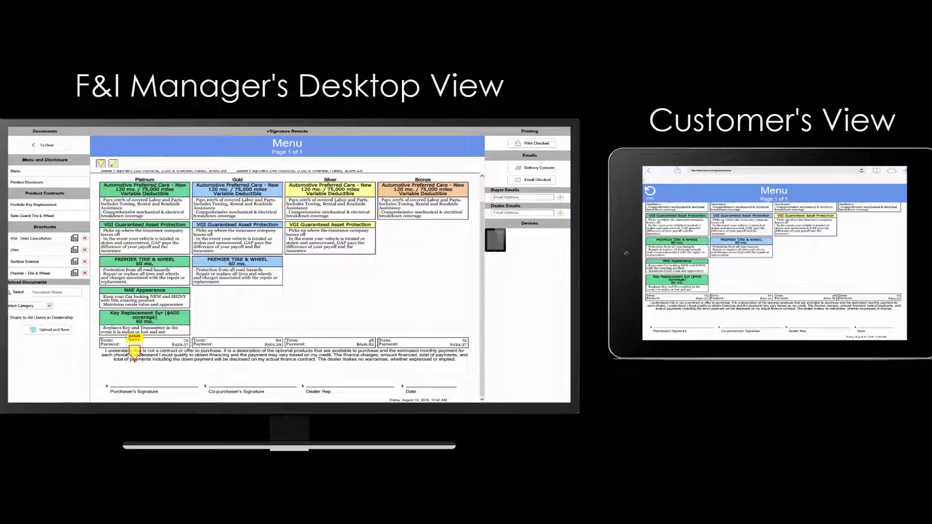
{"action": "left_click", "coordinate": [134, 357]}
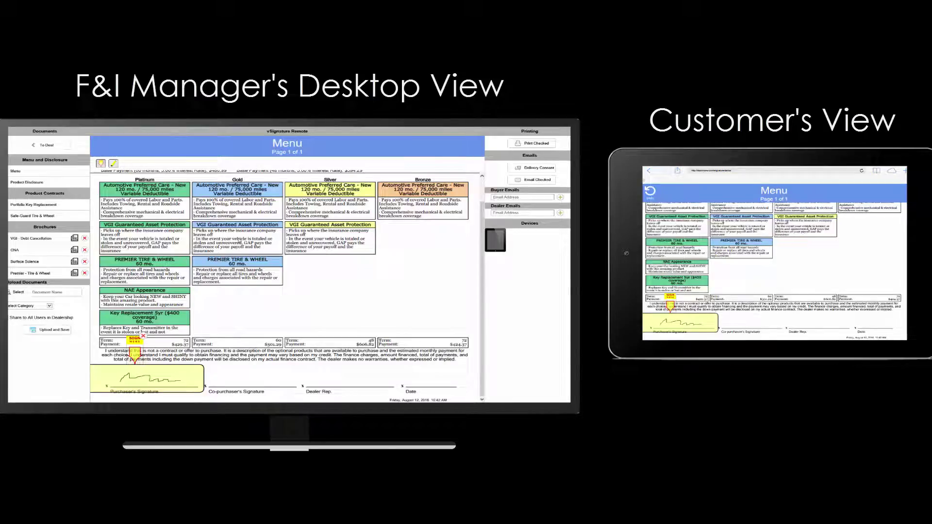
{"action": "left_click_drag", "start_coordinate": [101, 164], "coordinate": [227, 333]}
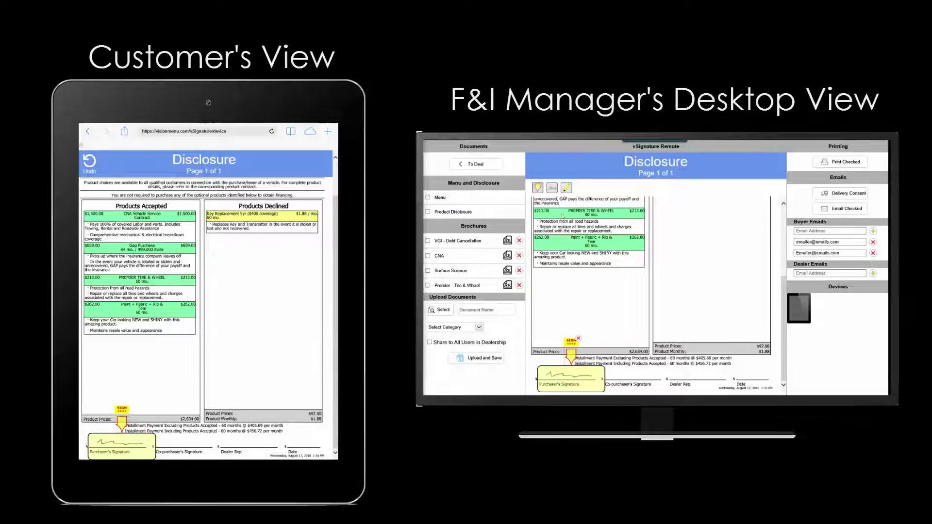
Drop the dealer representative's saved signature onto the Disclosure's Dealer Rep line.
{"action": "left_click_drag", "start_coordinate": [553, 193], "coordinate": [668, 374]}
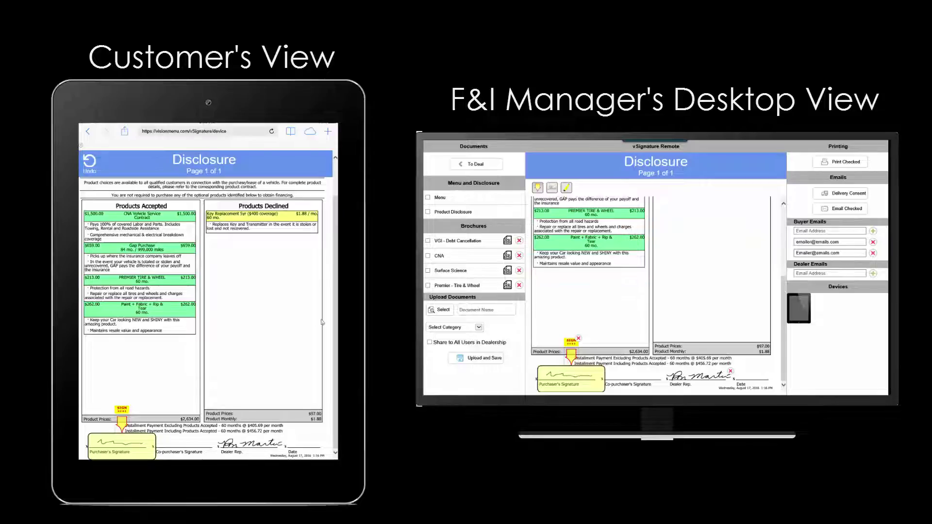
{"action": "left_click_drag", "start_coordinate": [336, 329], "coordinate": [337, 289]}
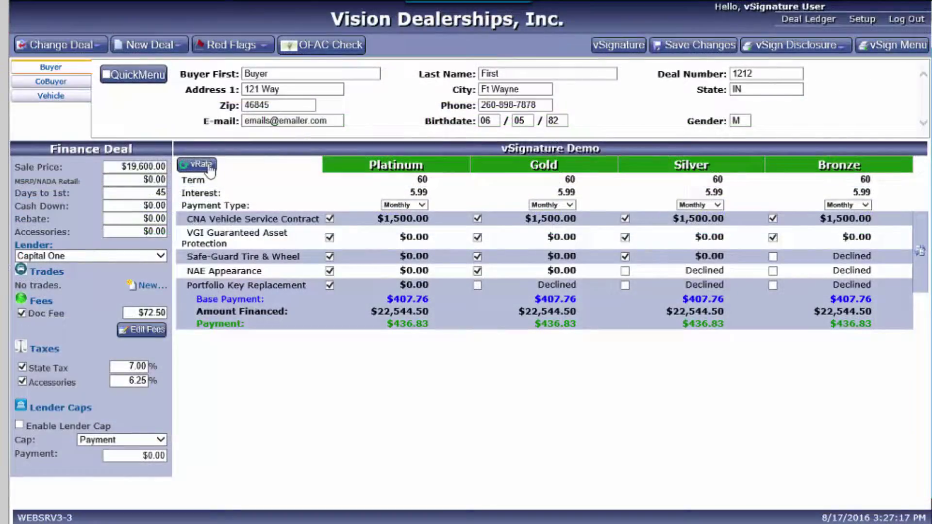
Run vRate so each tier fills with coverage, terms and prices, then launch vSign Menu.
{"action": "left_click", "coordinate": [206, 167]}
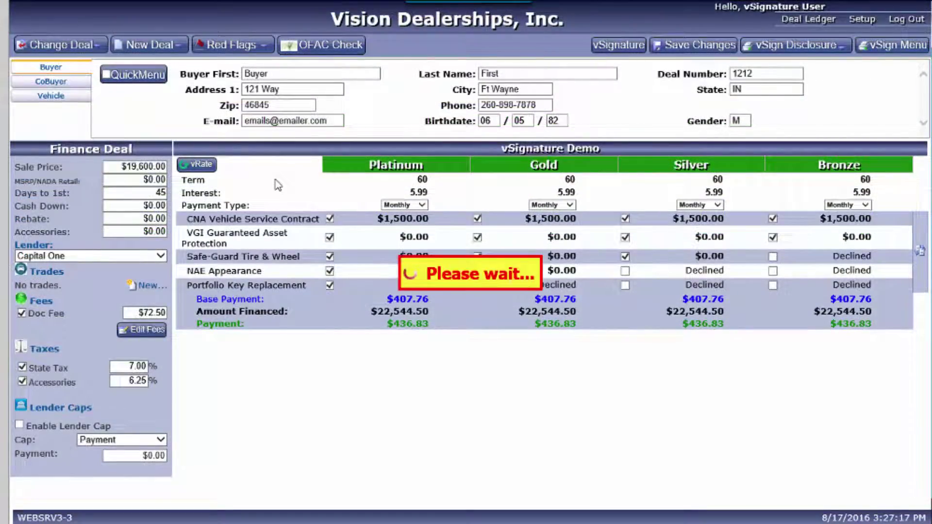
{"action": "left_click", "coordinate": [497, 295]}
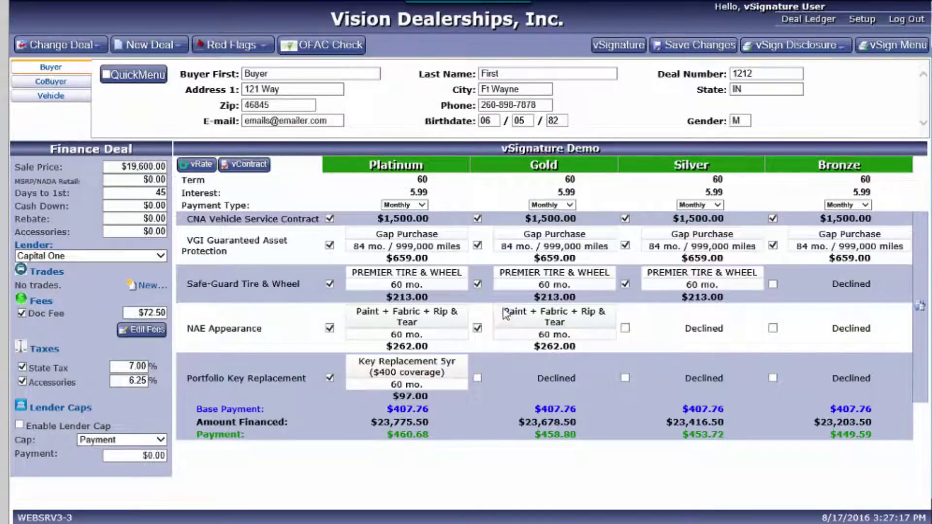
{"action": "left_click", "coordinate": [554, 286]}
{"action": "left_click", "coordinate": [896, 48]}
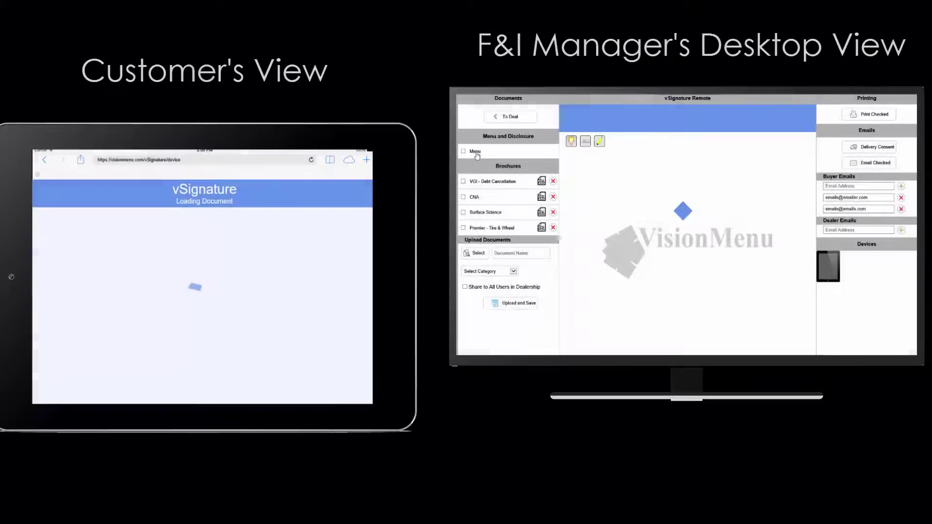
Send the Menu to the customer's tablet and accept the e-signing disclaimer there to show repayment options.
{"action": "left_click", "coordinate": [476, 151]}
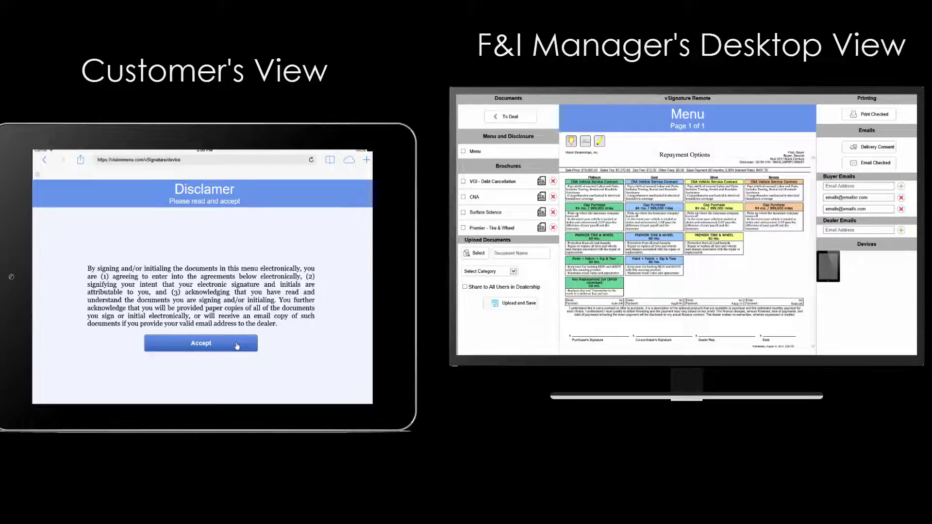
{"action": "left_click", "coordinate": [237, 345]}
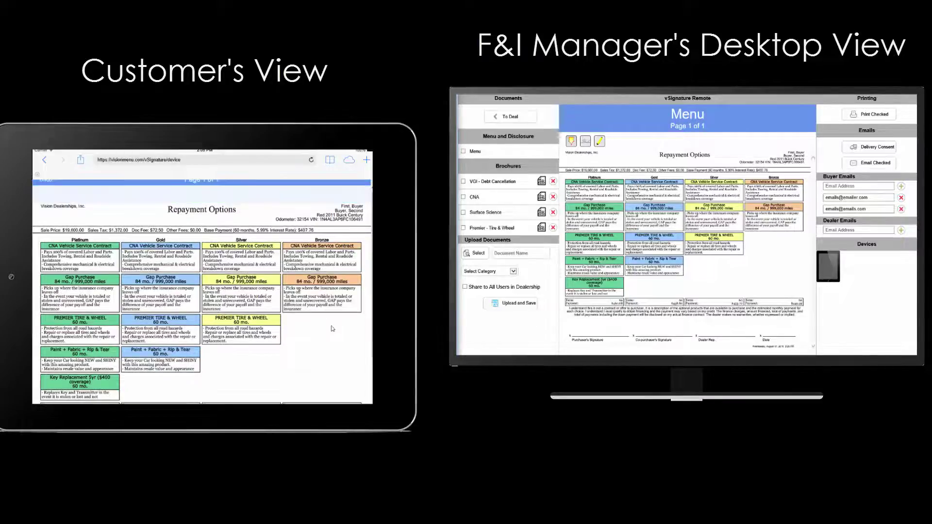
{"action": "scroll", "coordinate": [332, 329], "scroll_direction": "down", "scroll_amount": 1}
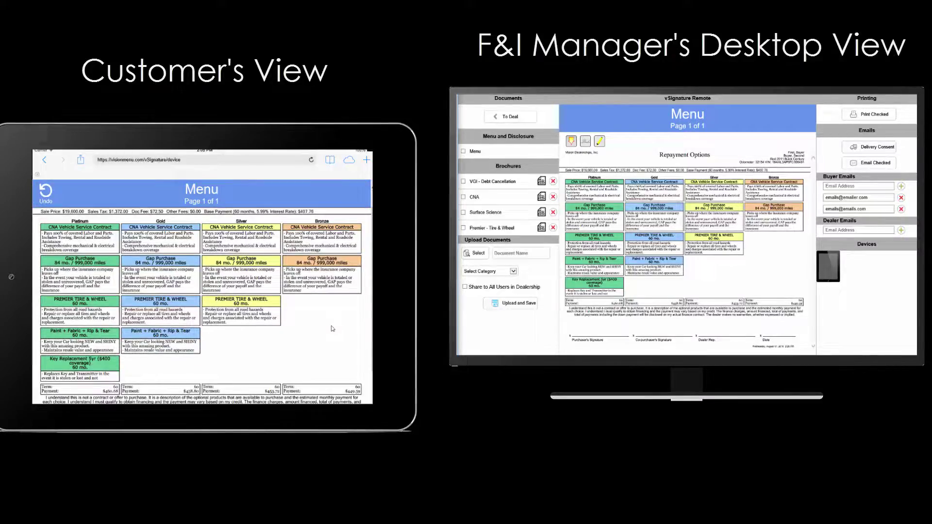
{"action": "scroll", "coordinate": [331, 329], "scroll_direction": "down", "scroll_amount": 1}
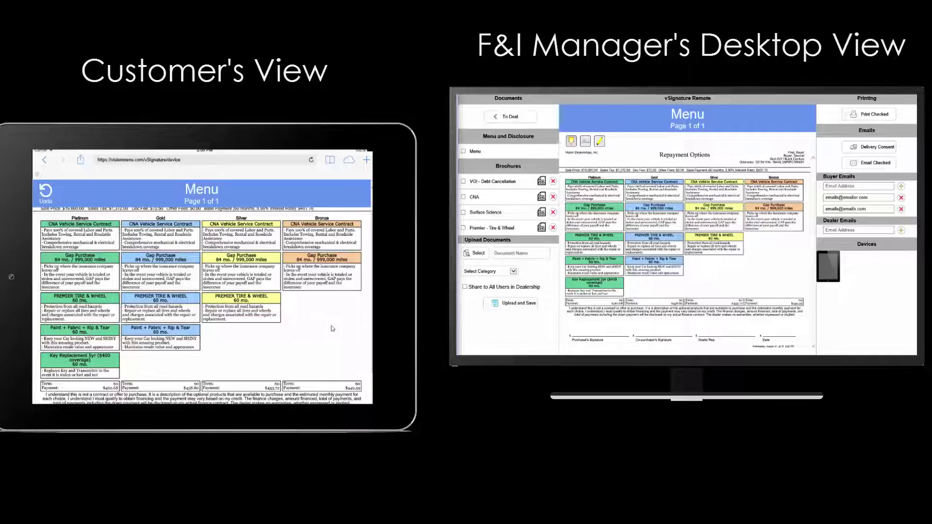
{"action": "scroll", "coordinate": [331, 329], "scroll_direction": "up", "scroll_amount": 1}
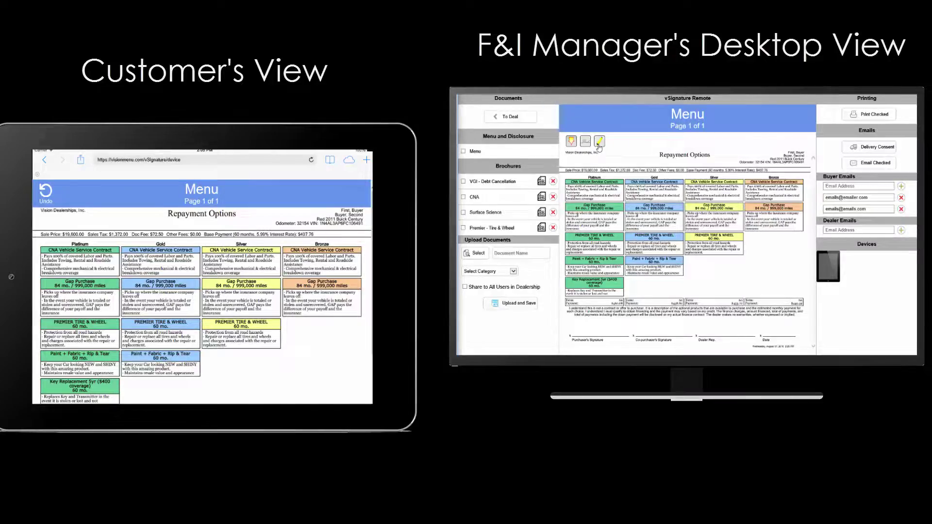
Enable freehand drawing with the pen tool over the repayment menu on the tablet.
{"action": "left_click", "coordinate": [598, 143]}
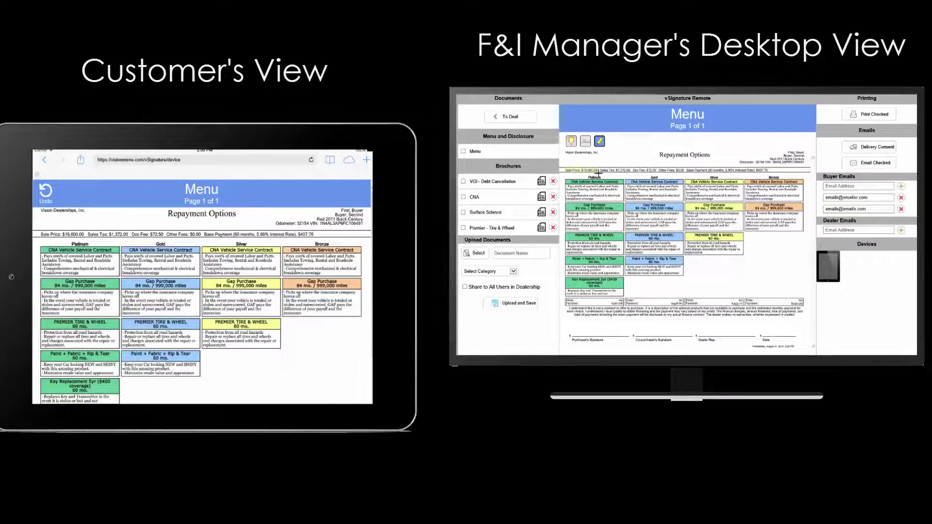
{"action": "left_click", "coordinate": [600, 144]}
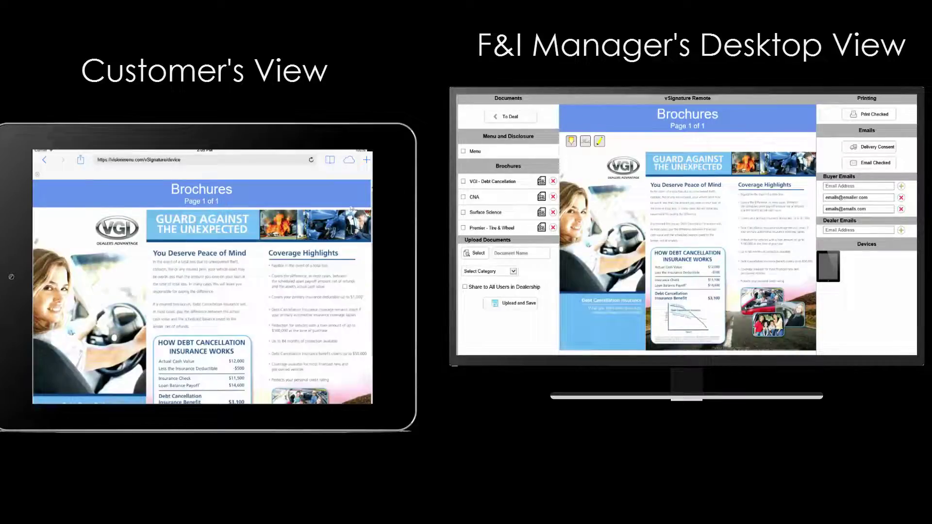
{"action": "scroll", "coordinate": [348, 212], "scroll_direction": "down", "scroll_amount": 2}
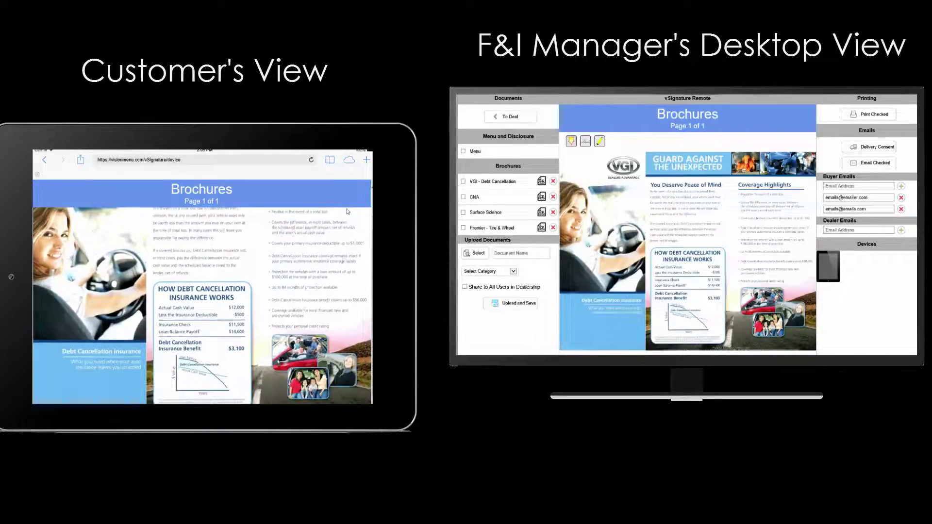
{"action": "scroll", "coordinate": [347, 211], "scroll_direction": "up", "scroll_amount": 2}
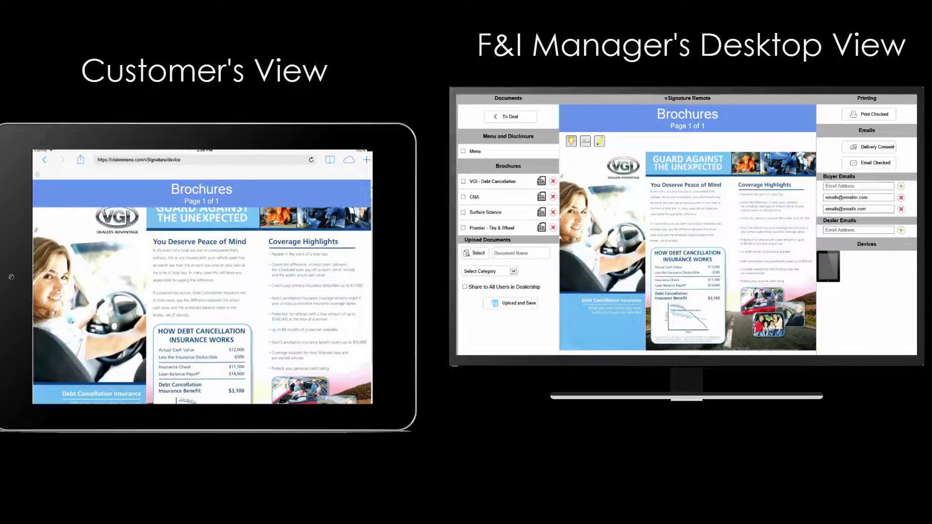
Show the CNA service contract brochure, then return to the Menu document.
{"action": "left_click", "coordinate": [475, 197]}
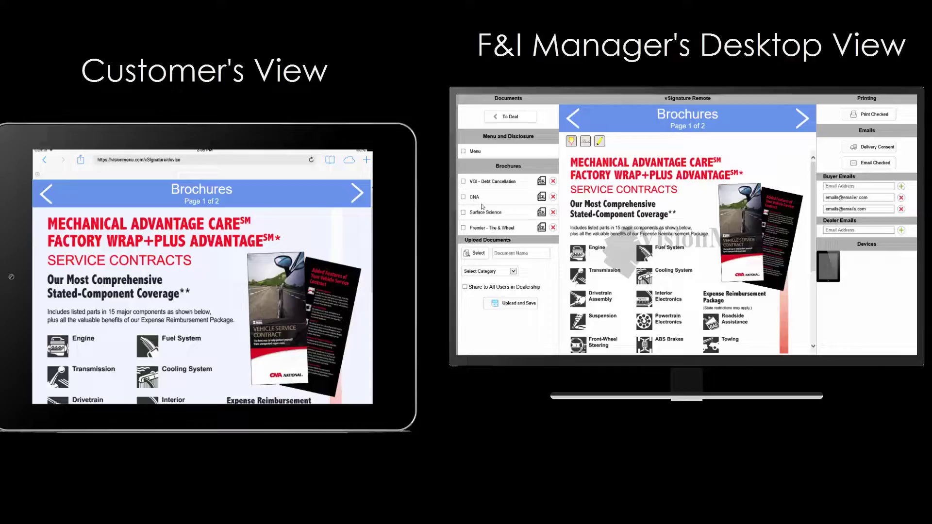
{"action": "scroll", "coordinate": [281, 204], "scroll_direction": "down", "scroll_amount": 2}
{"action": "scroll", "coordinate": [282, 211], "scroll_direction": "down", "scroll_amount": 2}
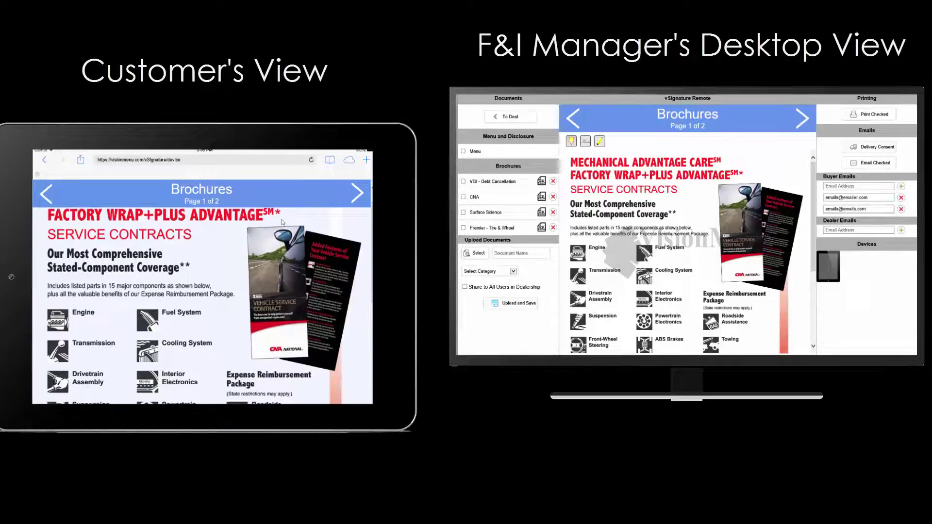
{"action": "scroll", "coordinate": [283, 219], "scroll_direction": "down", "scroll_amount": 2}
{"action": "scroll", "coordinate": [283, 227], "scroll_direction": "down", "scroll_amount": 2}
{"action": "scroll", "coordinate": [285, 230], "scroll_direction": "down", "scroll_amount": 1}
{"action": "scroll", "coordinate": [291, 241], "scroll_direction": "down", "scroll_amount": 2}
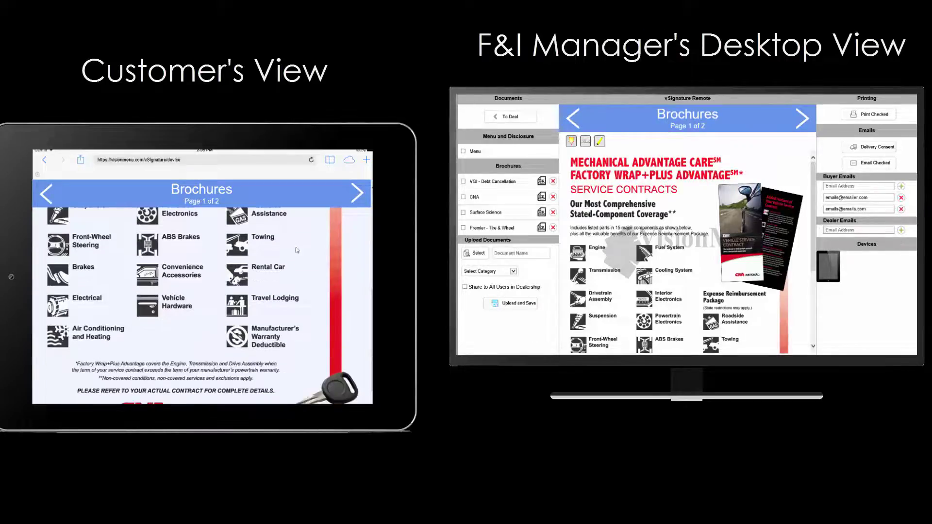
{"action": "scroll", "coordinate": [299, 251], "scroll_direction": "up", "scroll_amount": 2}
{"action": "scroll", "coordinate": [303, 256], "scroll_direction": "up", "scroll_amount": 3}
{"action": "scroll", "coordinate": [303, 256], "scroll_direction": "up", "scroll_amount": 1}
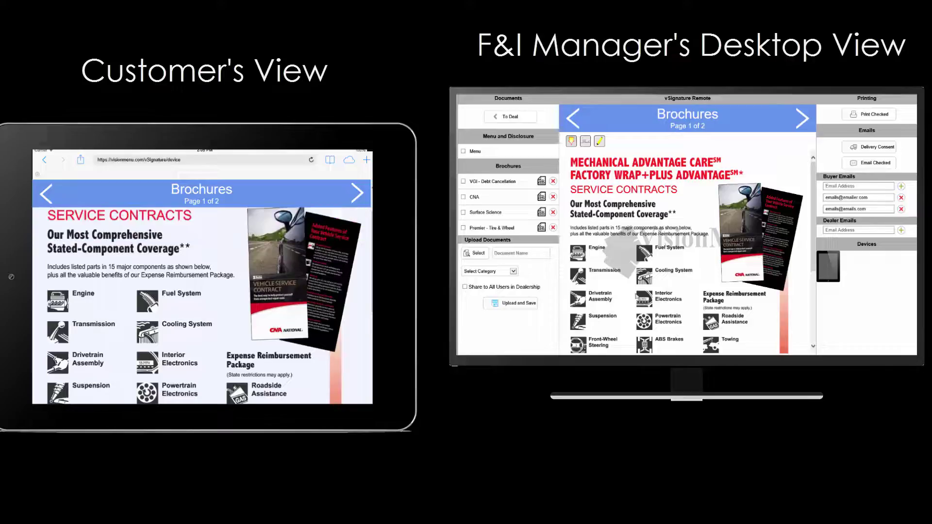
{"action": "left_click", "coordinate": [486, 212]}
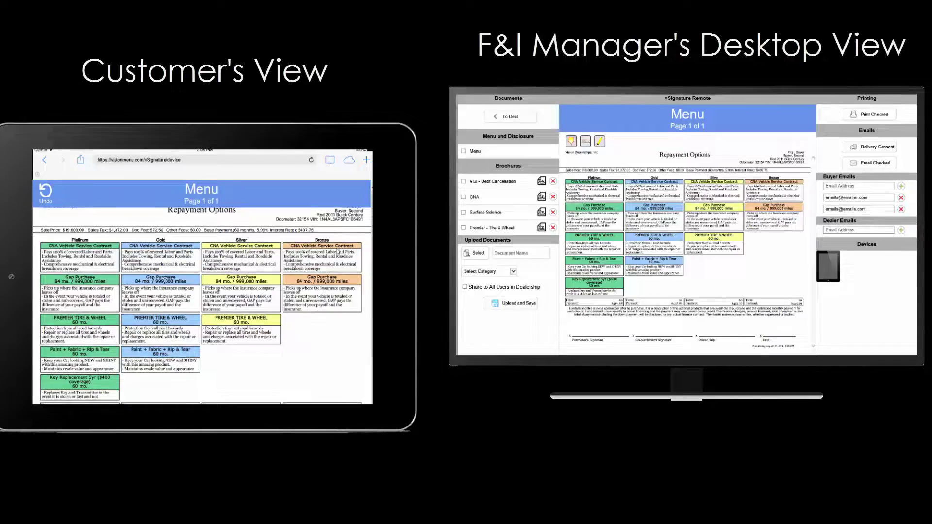
{"action": "scroll", "coordinate": [337, 250], "scroll_direction": "down", "scroll_amount": 1}
{"action": "scroll", "coordinate": [200, 291], "scroll_direction": "down", "scroll_amount": 1}
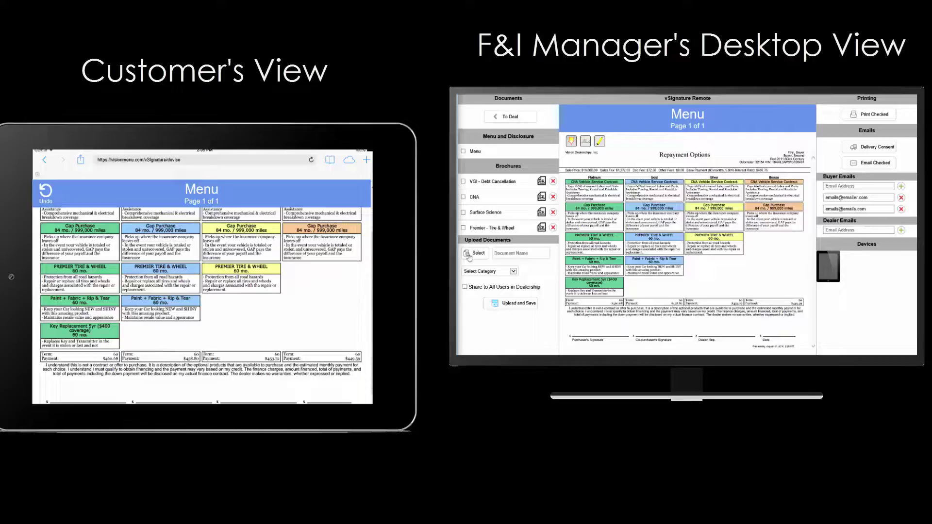
Select the signature marking tool to flag where the customer must sign.
{"action": "left_click", "coordinate": [571, 143]}
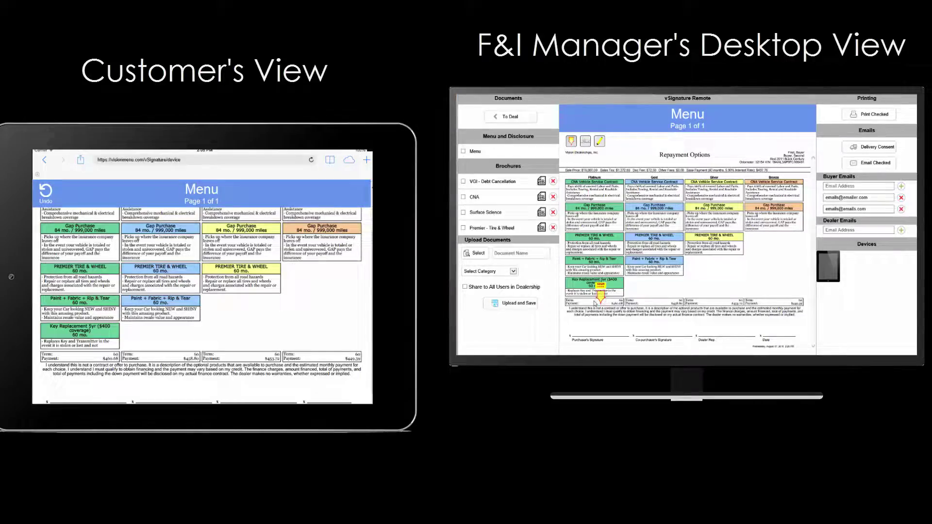
Place a SIGN box at Purchaser's Signature, test-sign it on the iPad, then undo the signature.
{"action": "left_click", "coordinate": [600, 312]}
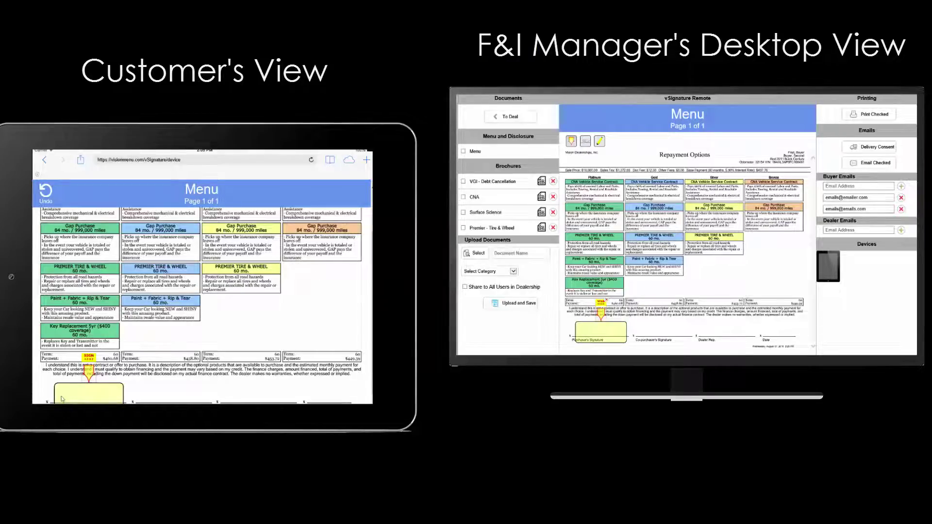
{"action": "left_click_drag", "start_coordinate": [62, 398], "coordinate": [120, 399]}
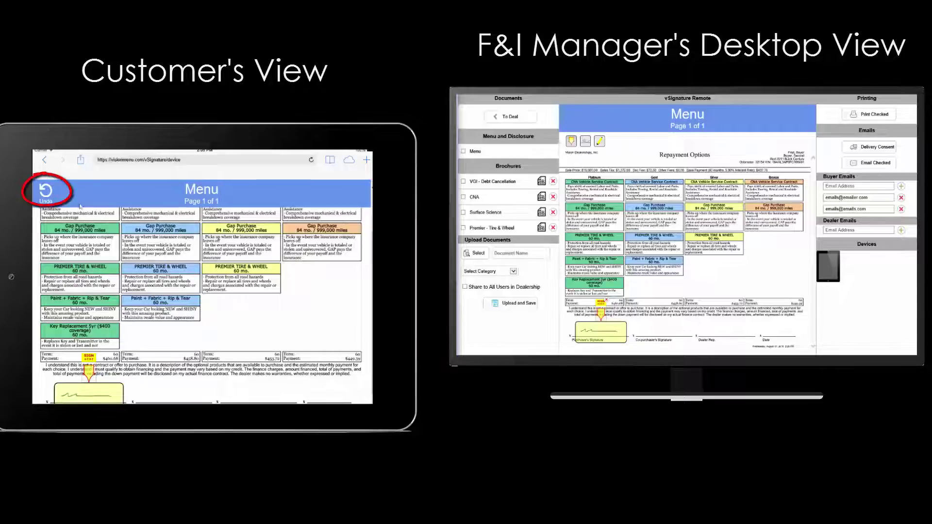
{"action": "left_click", "coordinate": [46, 190]}
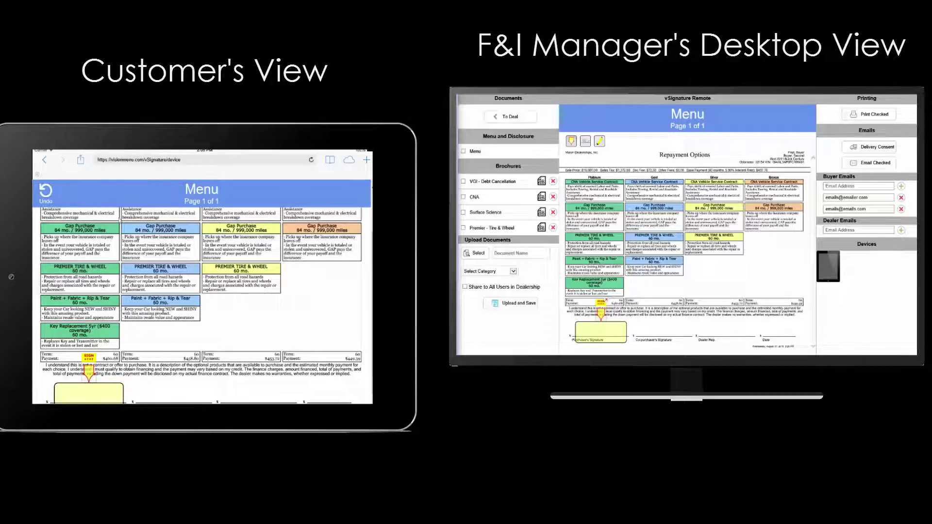
From the deal screen, build a vSign Disclosure from the Gold package and return to the signing documents.
{"action": "left_click", "coordinate": [524, 122]}
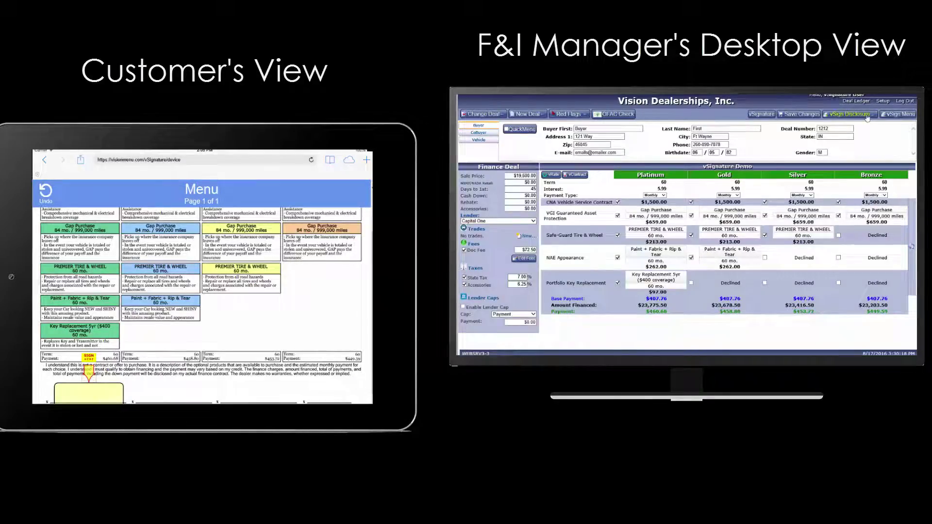
{"action": "left_click", "coordinate": [850, 114]}
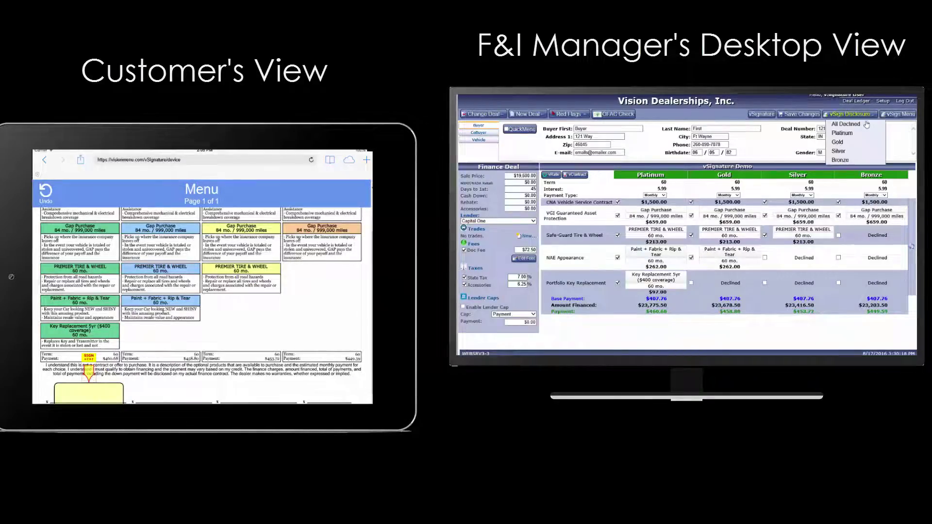
{"action": "left_click", "coordinate": [849, 145]}
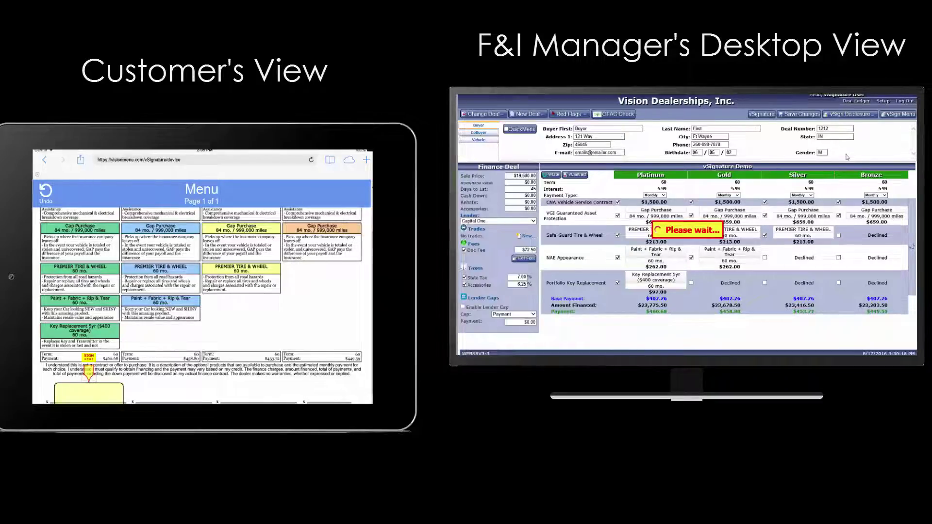
{"action": "left_click", "coordinate": [761, 114]}
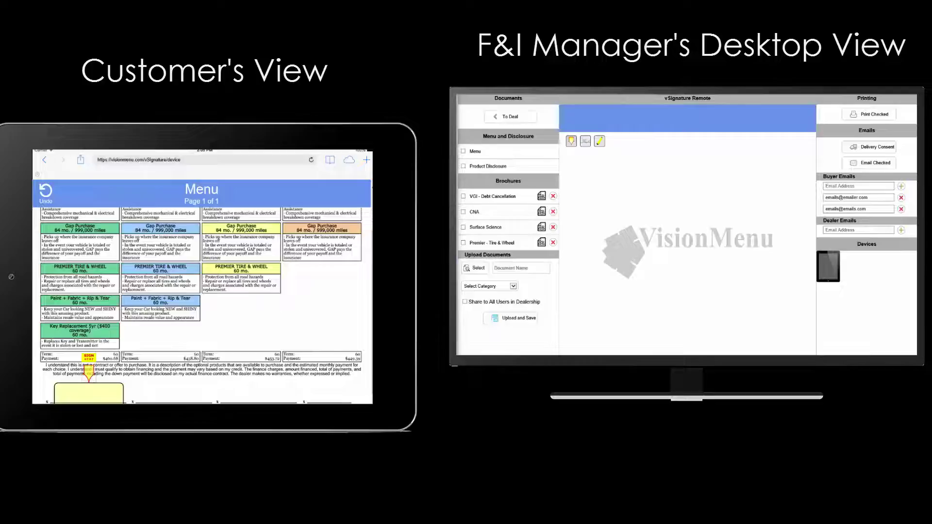
Have the customer sign the Product Disclosure as purchaser, then add the dealer rep's signature.
{"action": "left_click", "coordinate": [522, 169]}
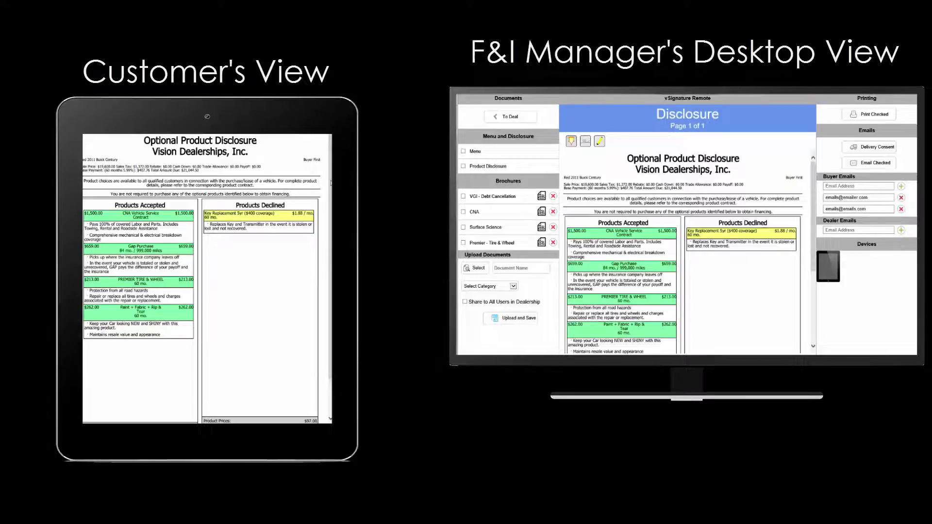
{"action": "scroll", "coordinate": [321, 218], "scroll_direction": "down", "scroll_amount": 2}
{"action": "scroll", "coordinate": [208, 277], "scroll_direction": "up", "scroll_amount": 1}
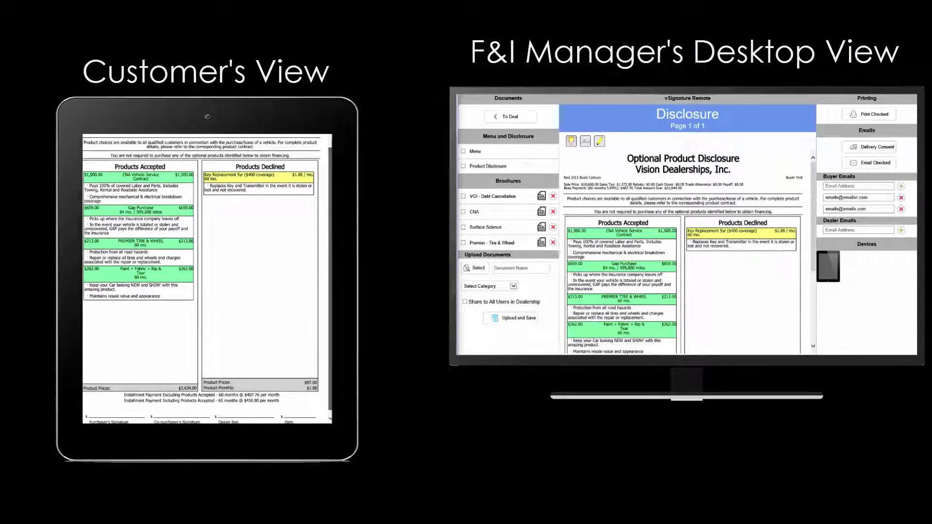
{"action": "scroll", "coordinate": [207, 277], "scroll_direction": "up", "scroll_amount": 1}
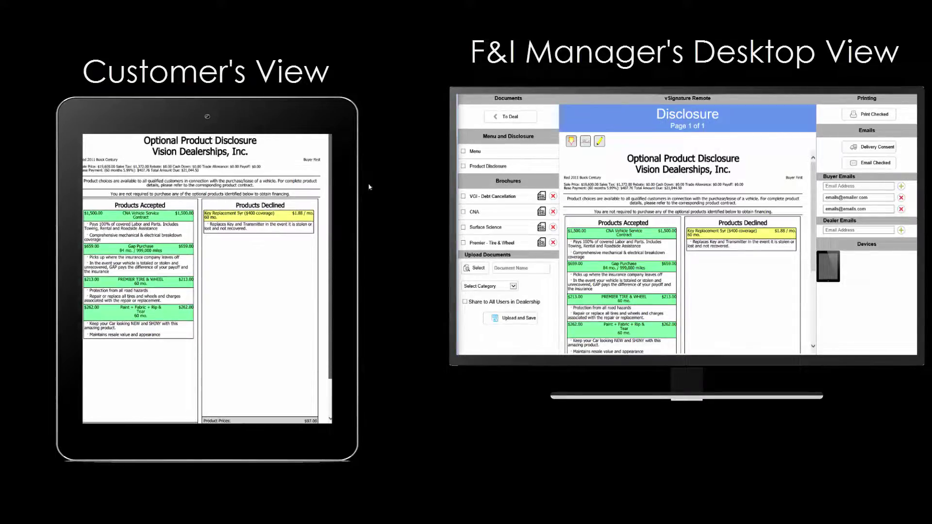
{"action": "scroll", "coordinate": [665, 227], "scroll_direction": "down", "scroll_amount": 2}
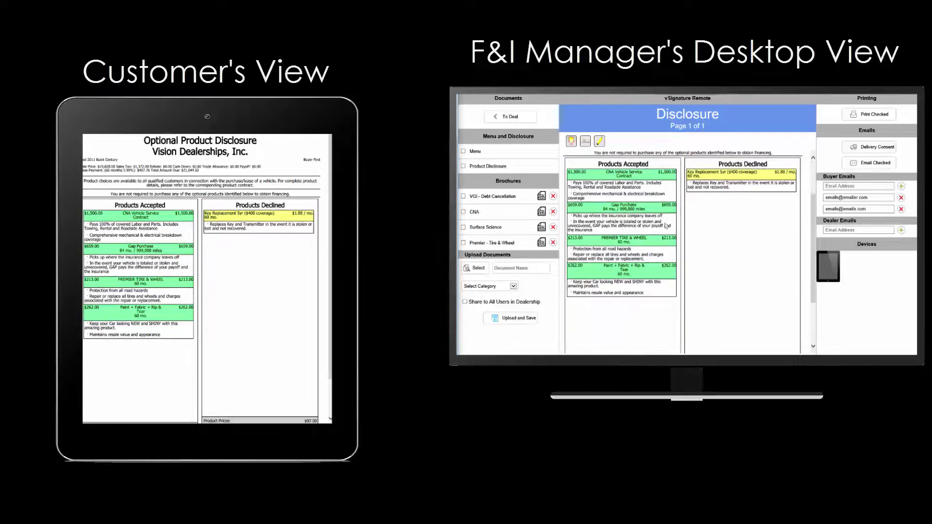
{"action": "scroll", "coordinate": [665, 226], "scroll_direction": "down", "scroll_amount": 2}
{"action": "scroll", "coordinate": [665, 226], "scroll_direction": "down", "scroll_amount": 1}
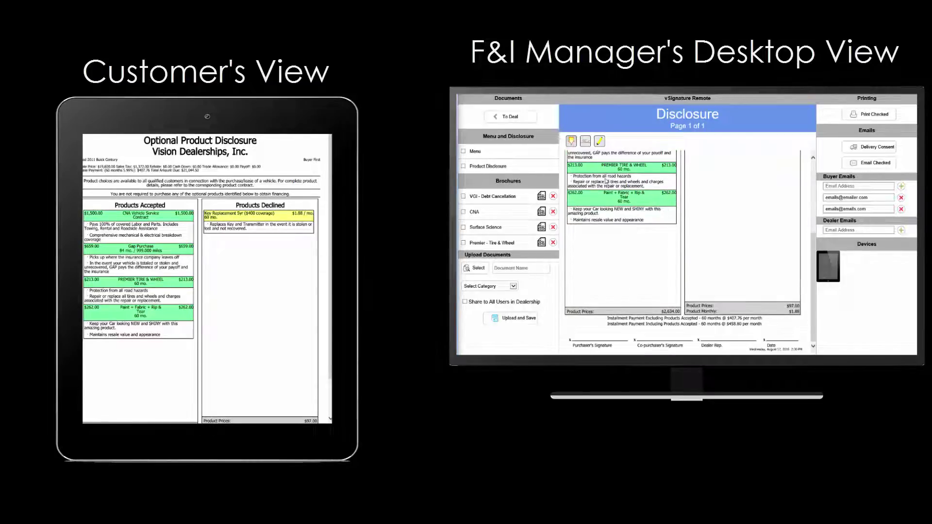
{"action": "scroll", "coordinate": [604, 180], "scroll_direction": "up", "scroll_amount": 2}
{"action": "scroll", "coordinate": [595, 162], "scroll_direction": "up", "scroll_amount": 3}
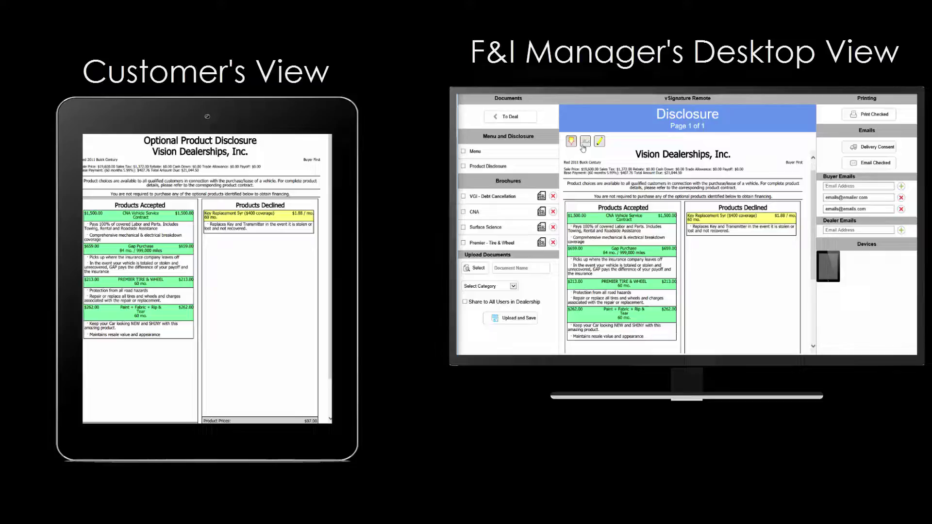
{"action": "left_click_drag", "start_coordinate": [570, 237], "coordinate": [667, 237]}
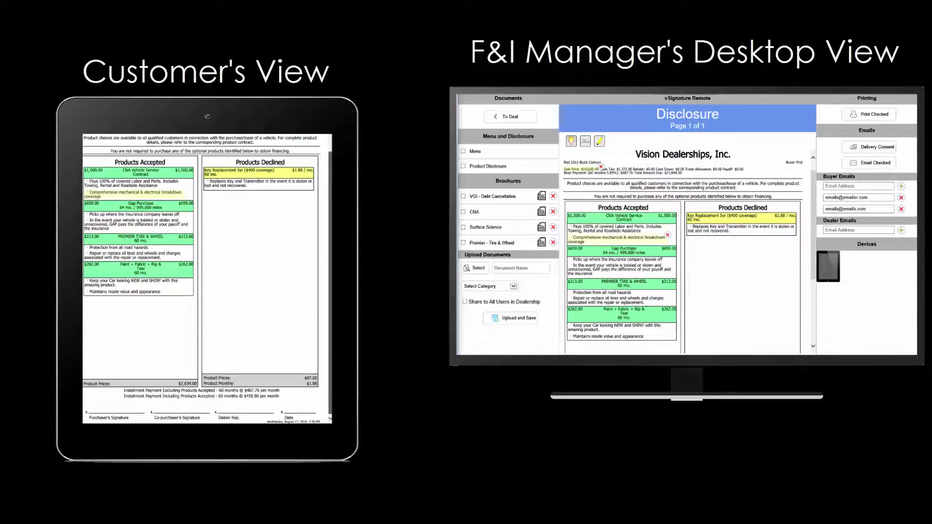
{"action": "scroll", "coordinate": [701, 240], "scroll_direction": "down", "scroll_amount": 2}
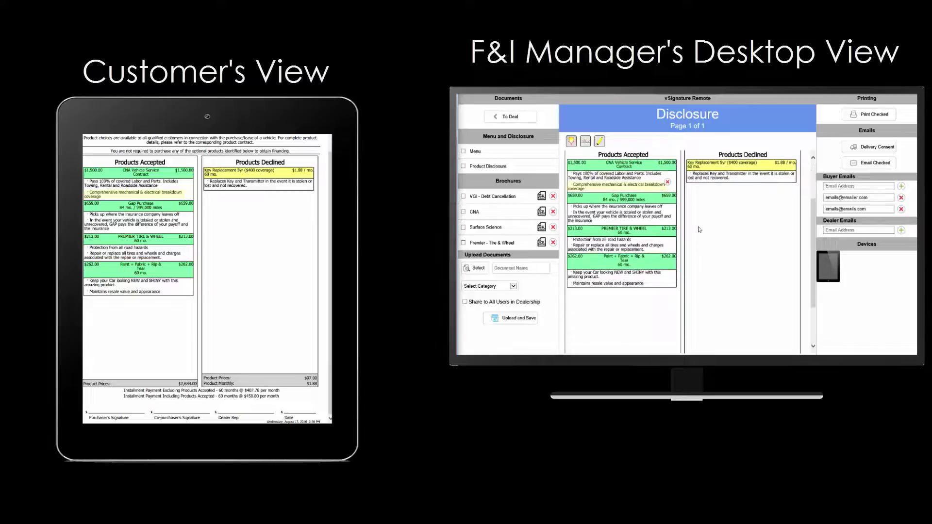
{"action": "scroll", "coordinate": [698, 230], "scroll_direction": "down", "scroll_amount": 3}
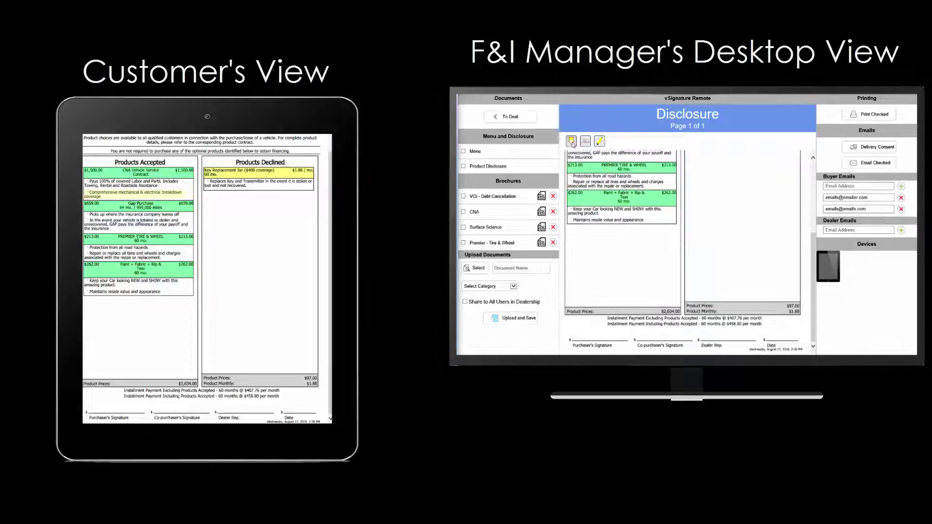
{"action": "left_click_drag", "start_coordinate": [572, 144], "coordinate": [600, 313]}
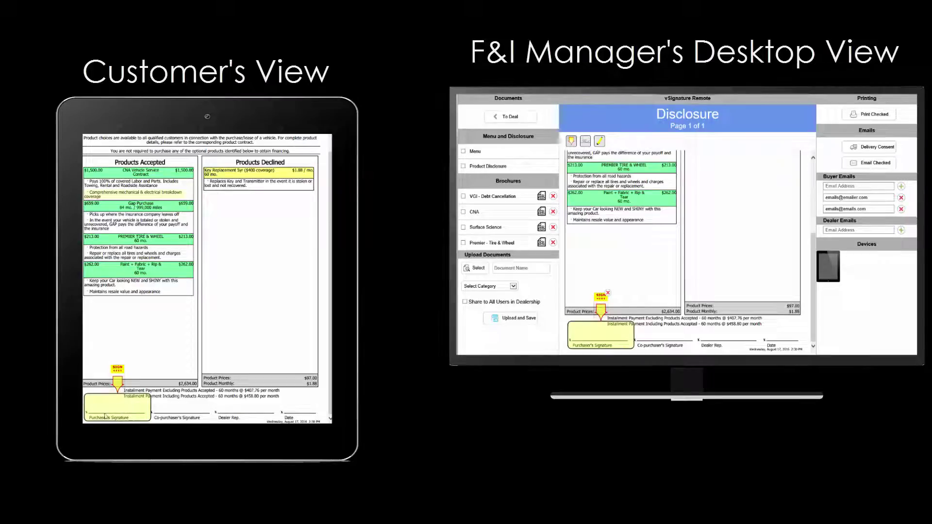
{"action": "left_click_drag", "start_coordinate": [91, 412], "coordinate": [146, 408]}
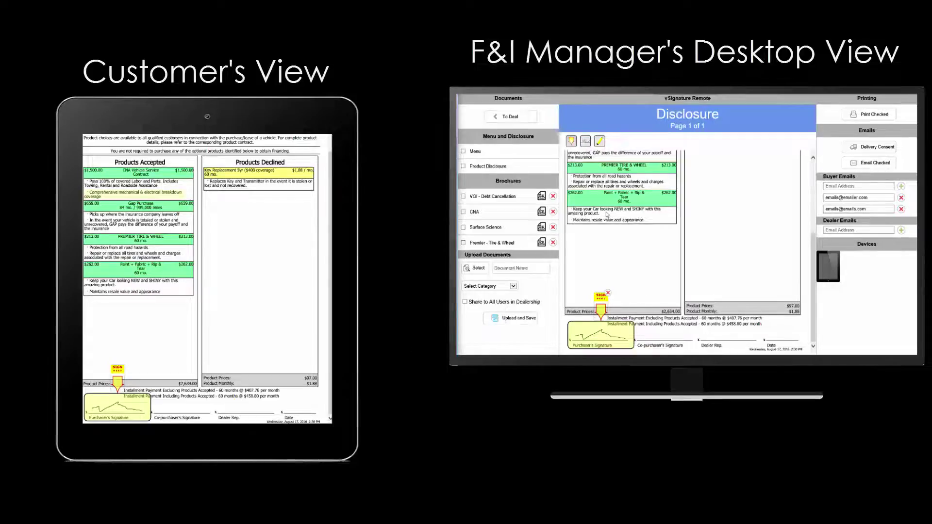
{"action": "left_click_drag", "start_coordinate": [587, 150], "coordinate": [696, 334]}
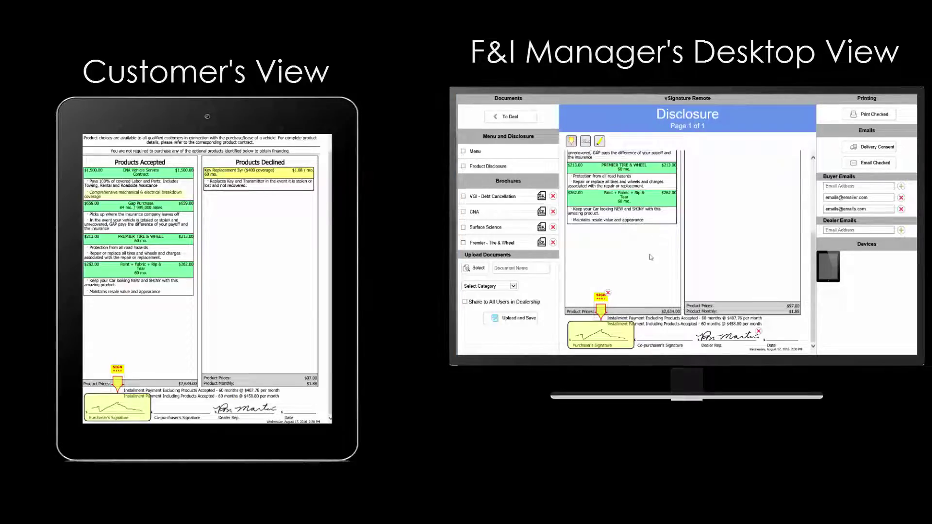
{"action": "scroll", "coordinate": [651, 256], "scroll_direction": "up", "scroll_amount": 2}
{"action": "scroll", "coordinate": [648, 251], "scroll_direction": "up", "scroll_amount": 2}
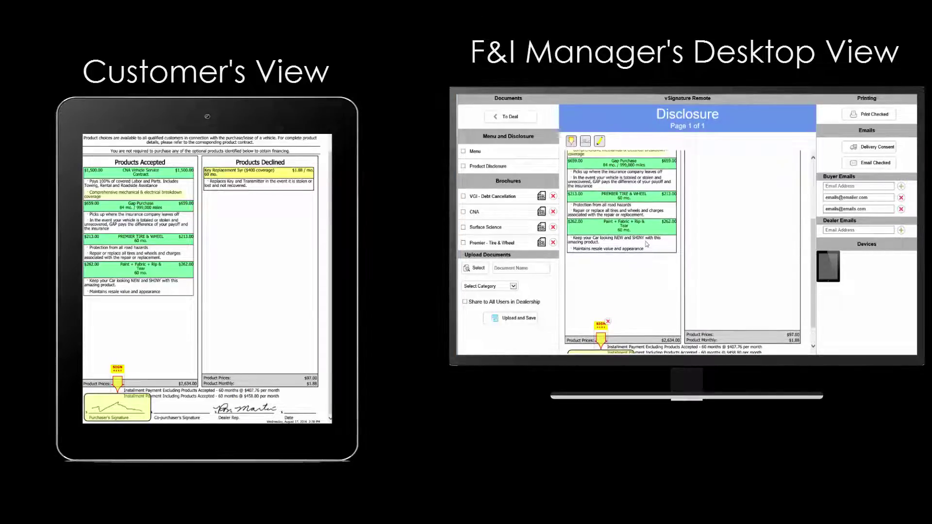
{"action": "scroll", "coordinate": [644, 242], "scroll_direction": "up", "scroll_amount": 3}
{"action": "scroll", "coordinate": [608, 217], "scroll_direction": "up", "scroll_amount": 2}
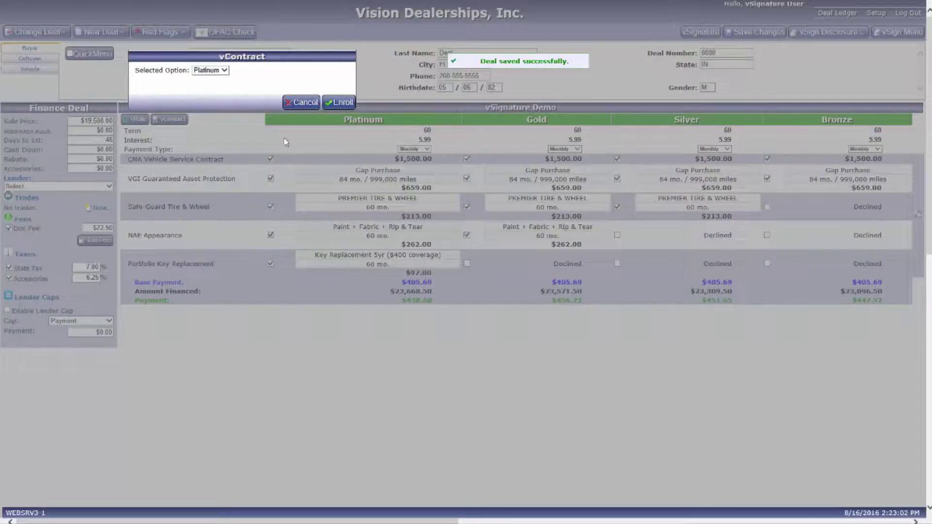
Enroll the Gold option's Safe-Guard and NAE Appearance contracts and send them to remote e-signing.
{"action": "left_click", "coordinate": [224, 71]}
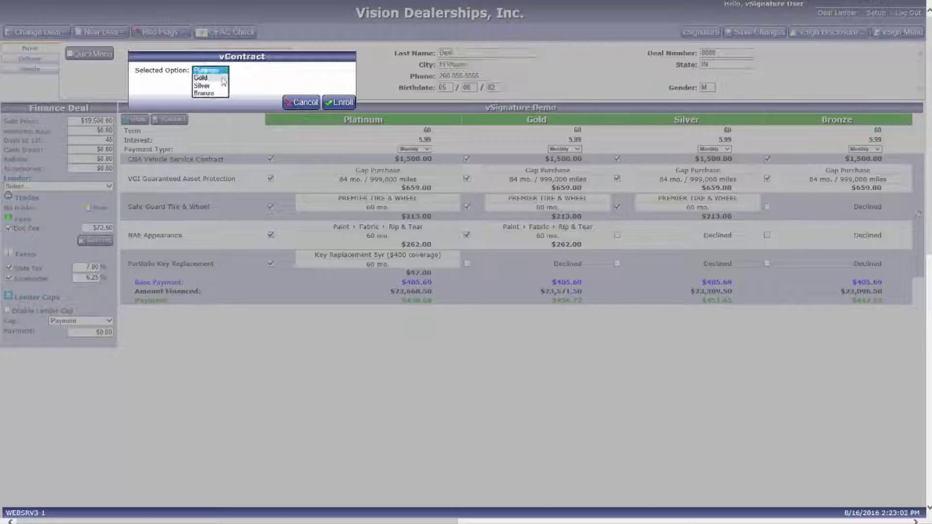
{"action": "left_click", "coordinate": [222, 78]}
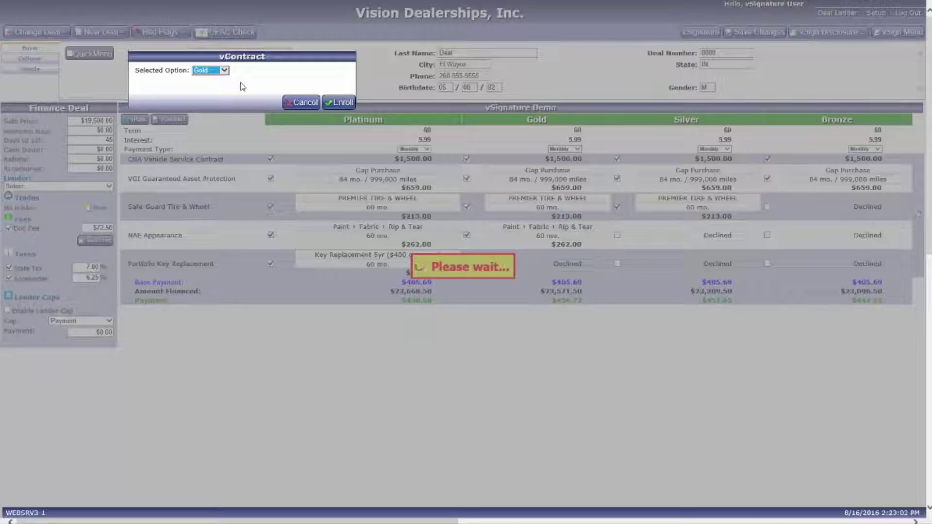
{"action": "left_click", "coordinate": [330, 103]}
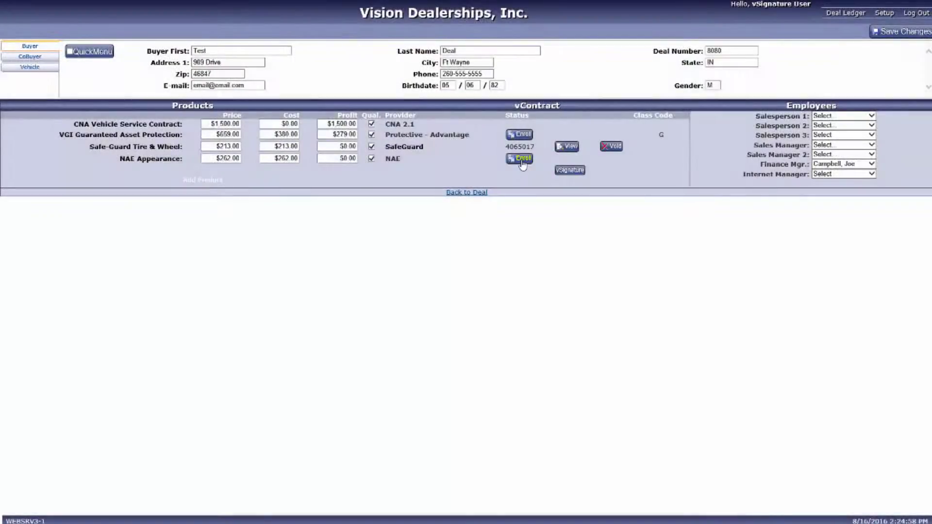
{"action": "left_click", "coordinate": [522, 160]}
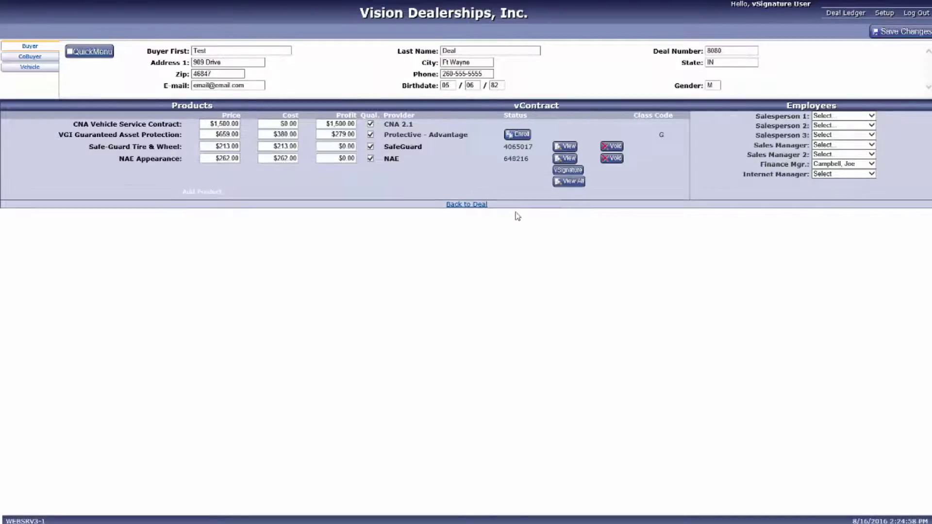
{"action": "left_click", "coordinate": [569, 171]}
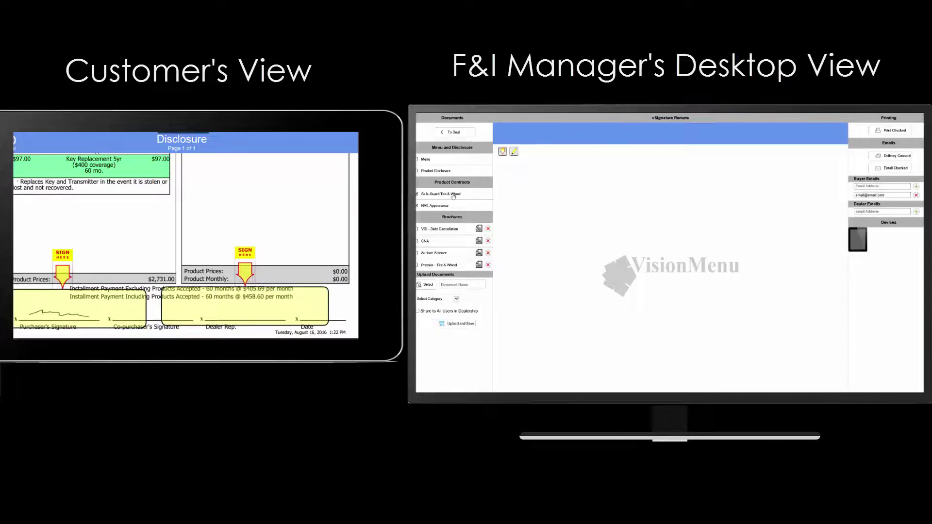
Accept the Safe-Guard Tire & Wheel disclaimer and have the customer sign its Declaration on the tablet.
{"action": "left_click", "coordinate": [454, 195]}
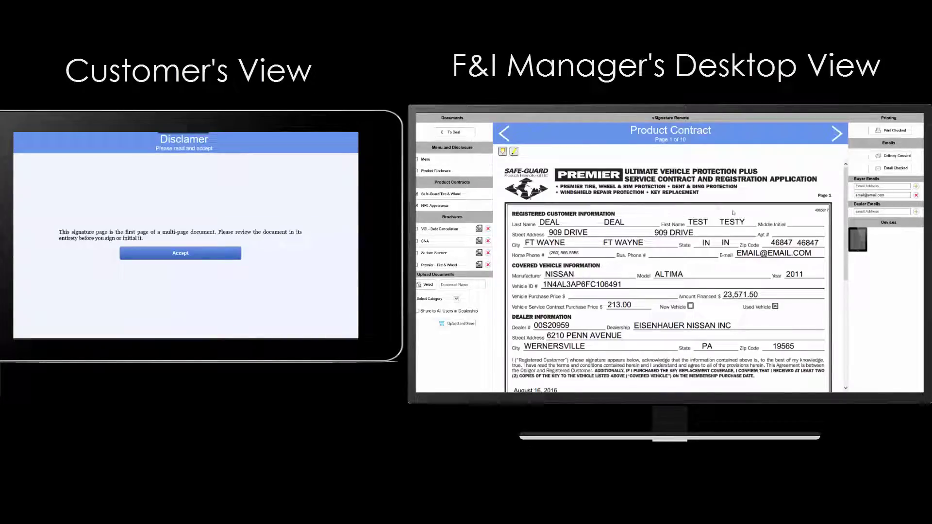
{"action": "scroll", "coordinate": [781, 224], "scroll_direction": "down", "scroll_amount": 2}
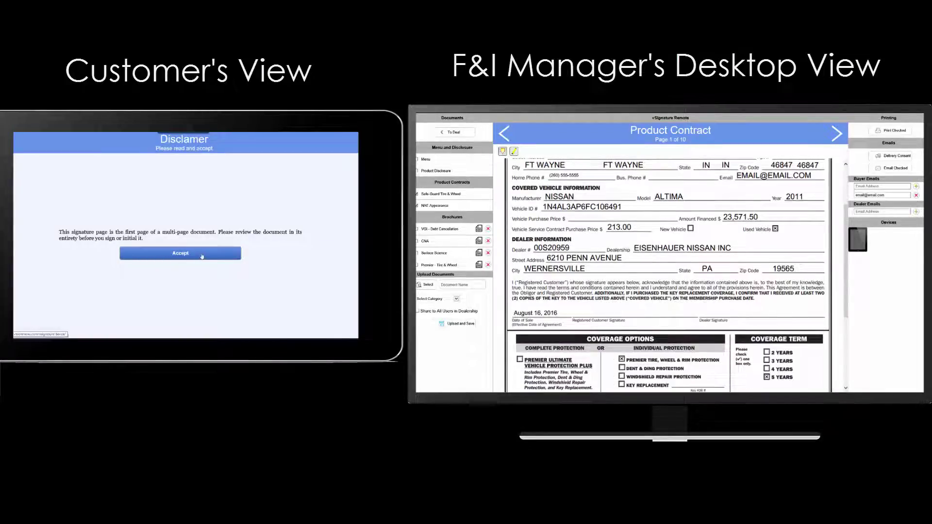
{"action": "left_click", "coordinate": [201, 254]}
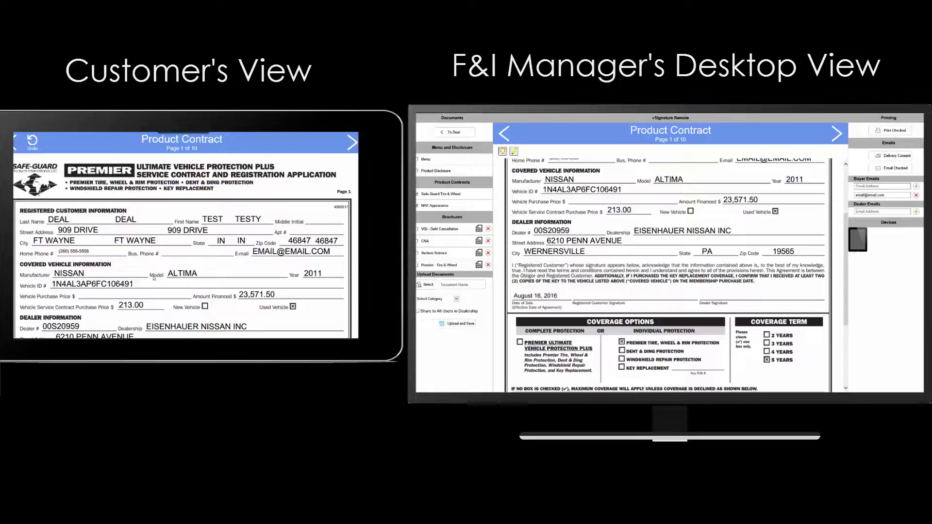
{"action": "scroll", "coordinate": [153, 279], "scroll_direction": "down", "scroll_amount": 1}
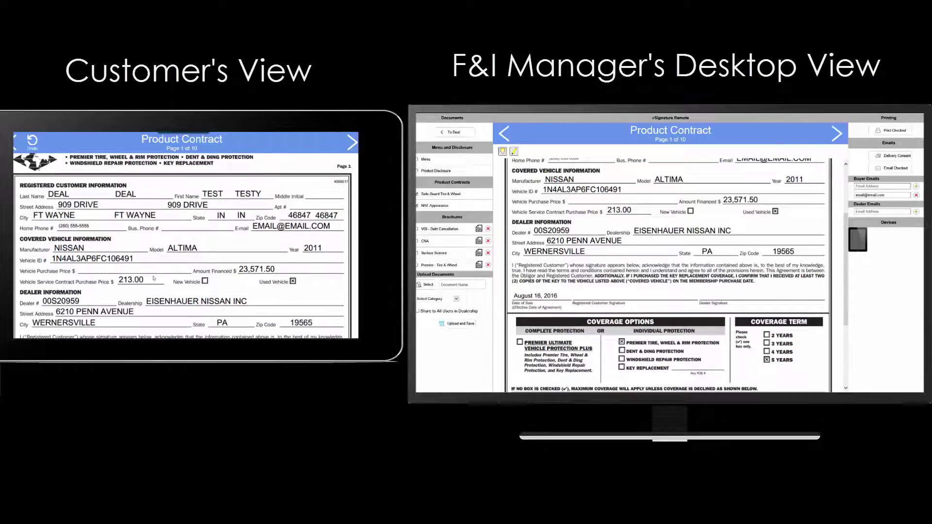
{"action": "scroll", "coordinate": [153, 278], "scroll_direction": "down", "scroll_amount": 2}
{"action": "scroll", "coordinate": [154, 278], "scroll_direction": "down", "scroll_amount": 2}
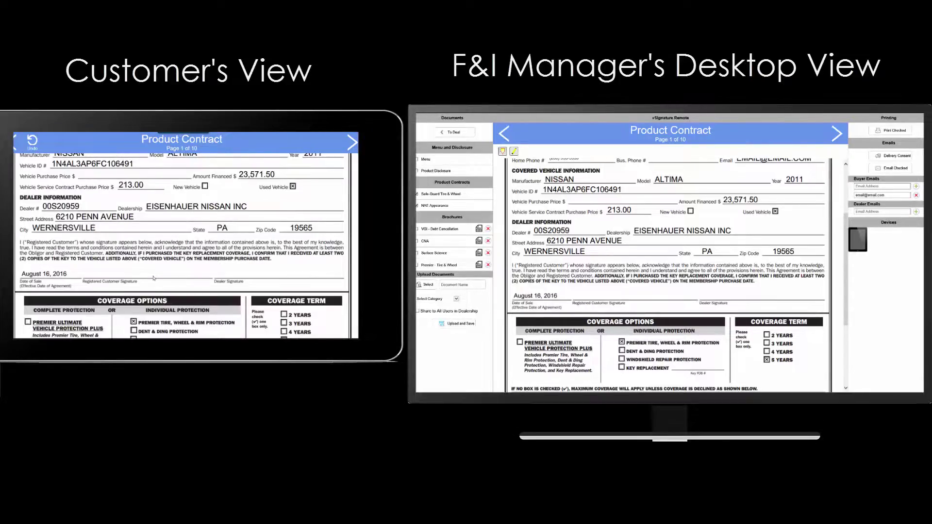
{"action": "scroll", "coordinate": [153, 278], "scroll_direction": "down", "scroll_amount": 1}
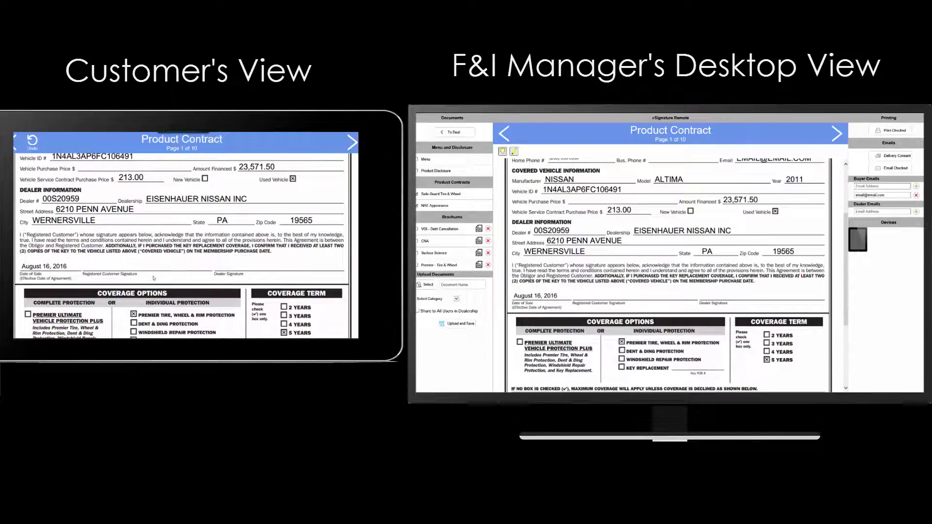
{"action": "scroll", "coordinate": [154, 278], "scroll_direction": "down", "scroll_amount": 1}
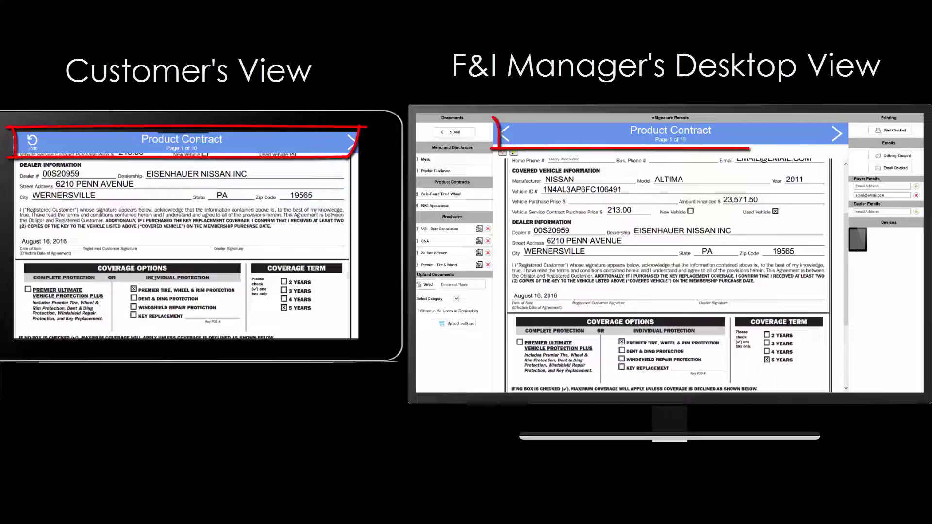
{"action": "scroll", "coordinate": [155, 278], "scroll_direction": "down", "scroll_amount": 1}
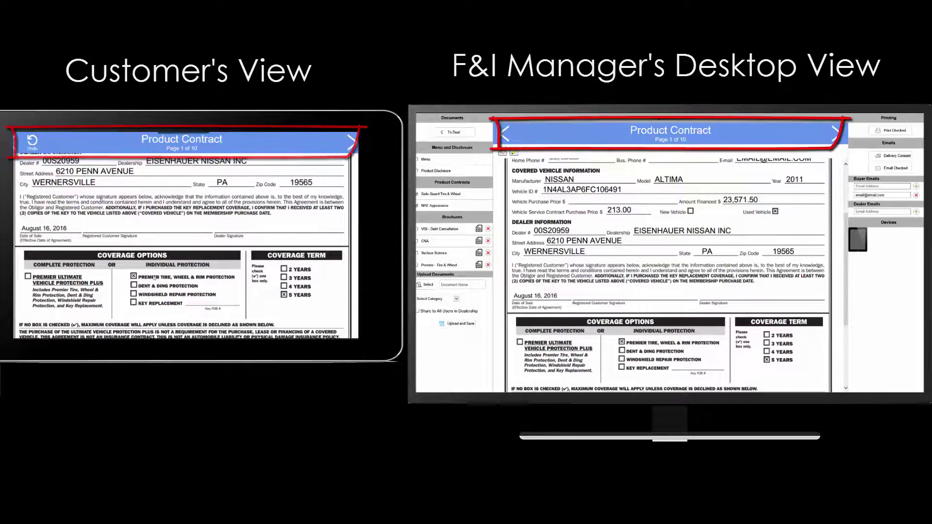
{"action": "scroll", "coordinate": [154, 277], "scroll_direction": "down", "scroll_amount": 5}
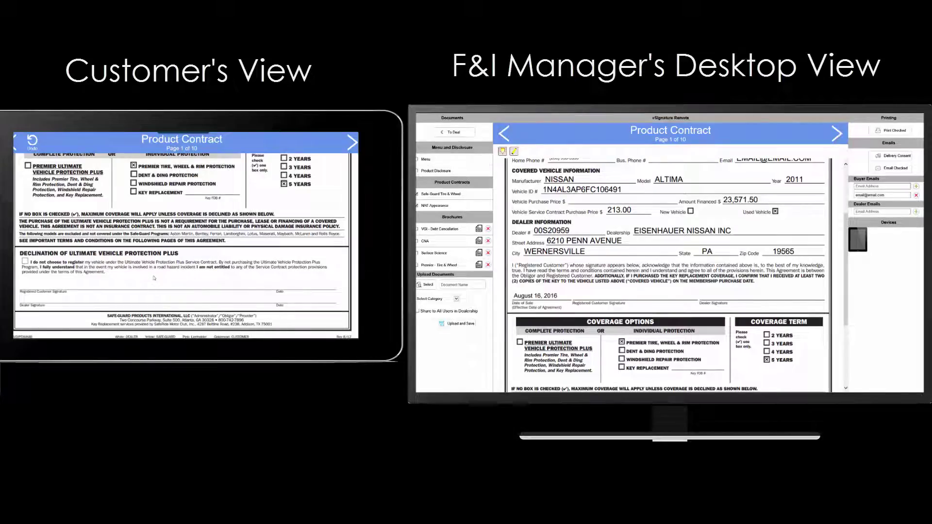
{"action": "scroll", "coordinate": [679, 222], "scroll_direction": "down", "scroll_amount": 2}
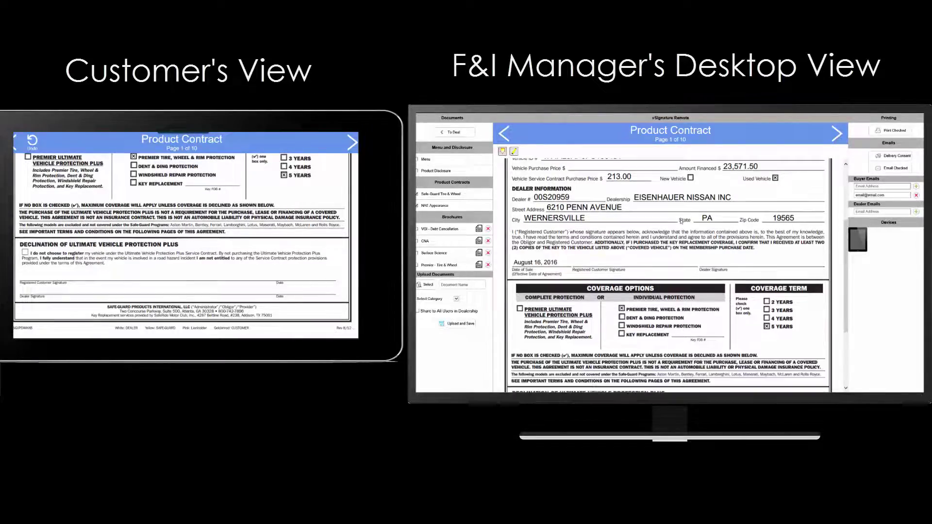
{"action": "scroll", "coordinate": [678, 221], "scroll_direction": "down", "scroll_amount": 3}
{"action": "scroll", "coordinate": [679, 222], "scroll_direction": "down", "scroll_amount": 3}
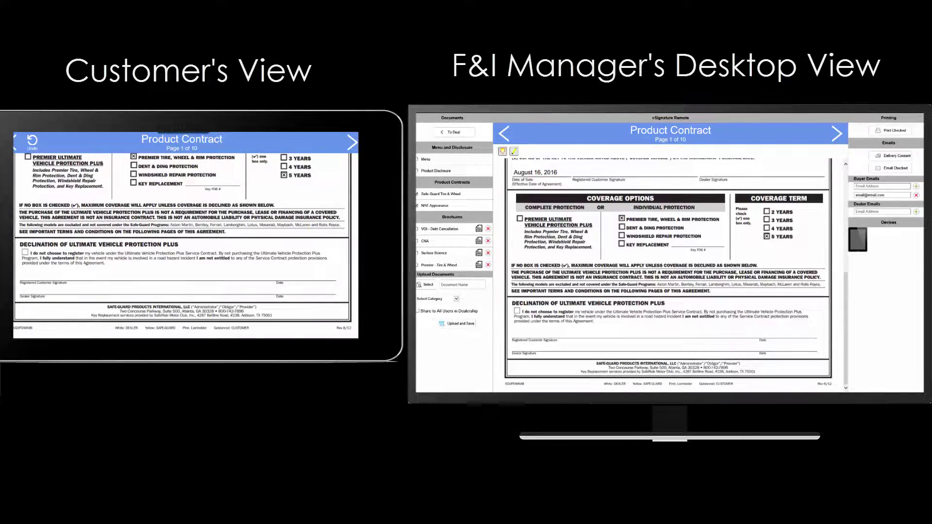
{"action": "left_click_drag", "start_coordinate": [502, 152], "coordinate": [576, 311]}
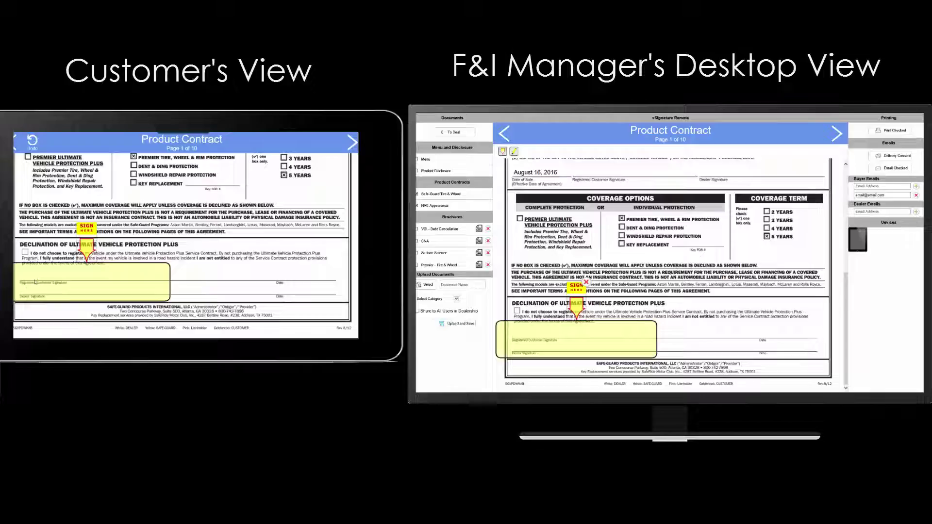
{"action": "left_click_drag", "start_coordinate": [35, 279], "coordinate": [114, 286]}
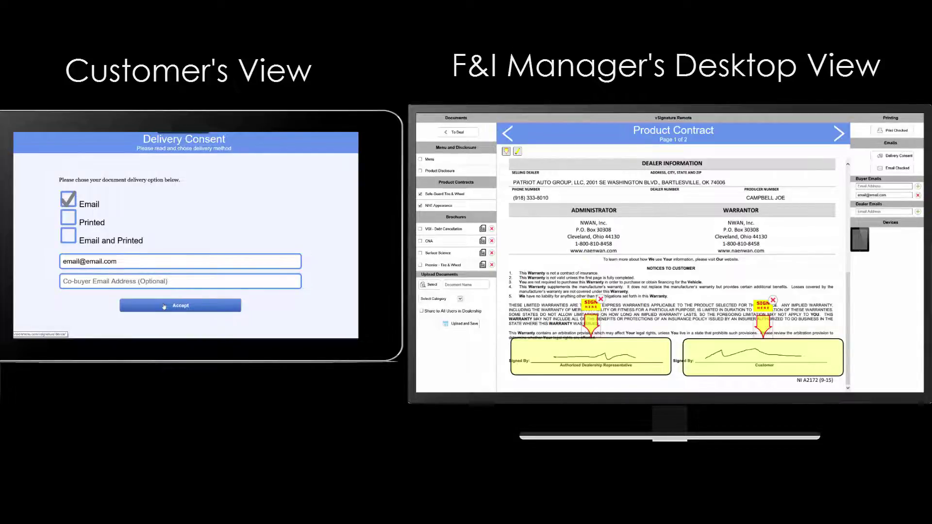
Accept email delivery on the Delivery Consent screen so the buyer emails are sent.
{"action": "left_click", "coordinate": [164, 307]}
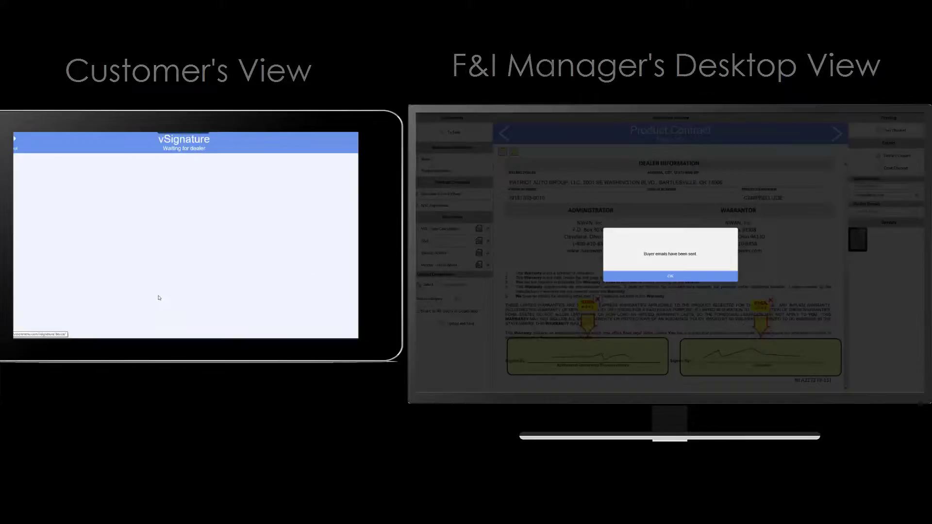